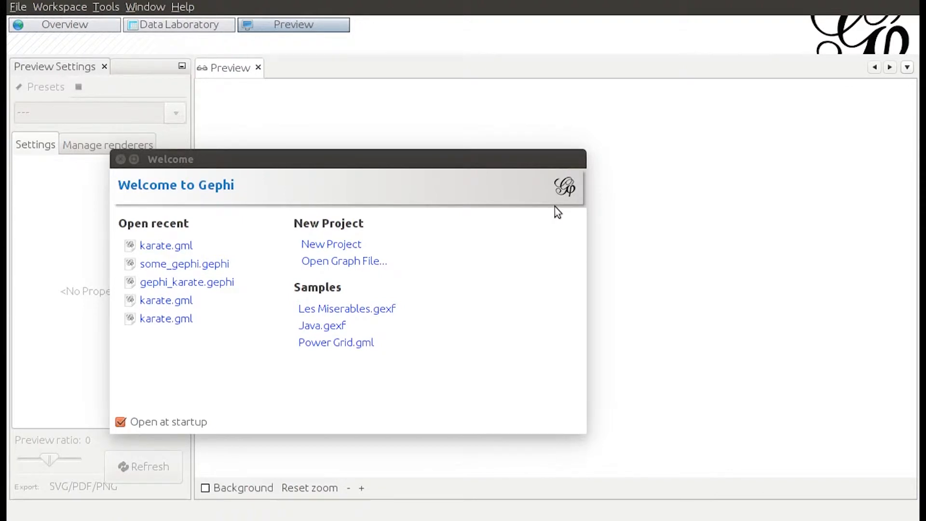
# - Create a new project and show its graph overview
pyautogui.click(357, 245)
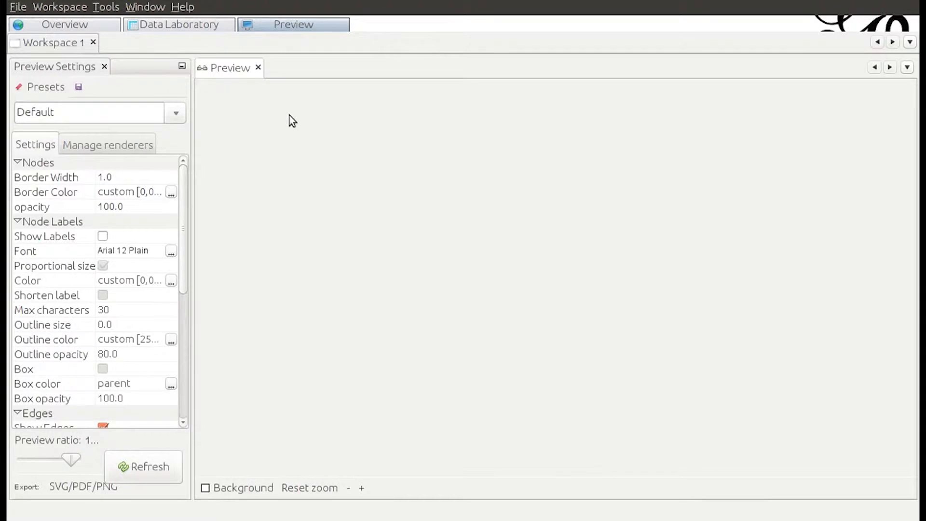
pyautogui.click(72, 26)
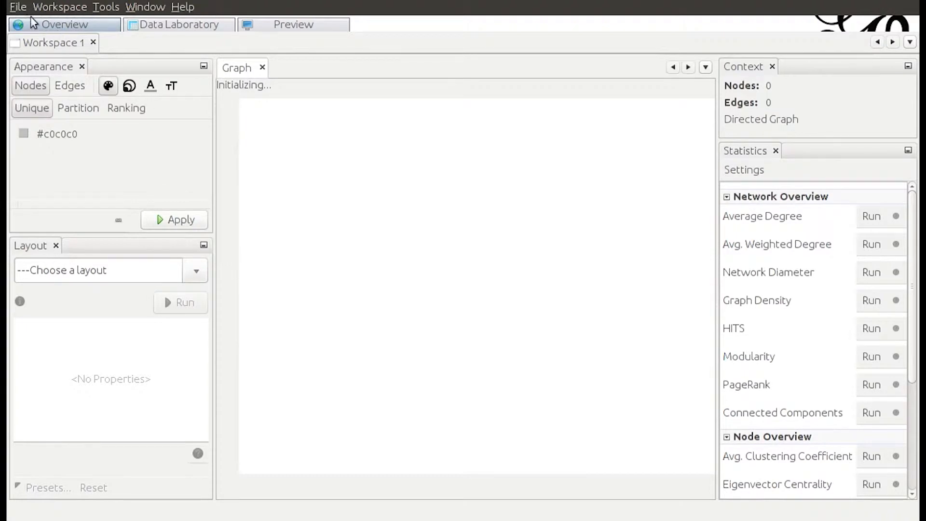
pyautogui.press('alt')
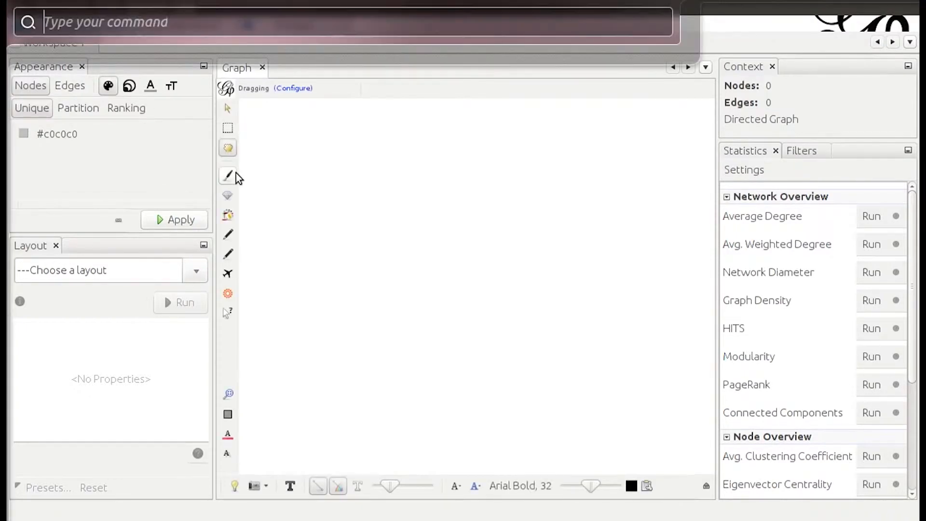
pyautogui.press('Escape')
# - Open karate.gml from the Data_sets folder and import it as an undirected new graph
pyautogui.hotkey('alt', 'f')
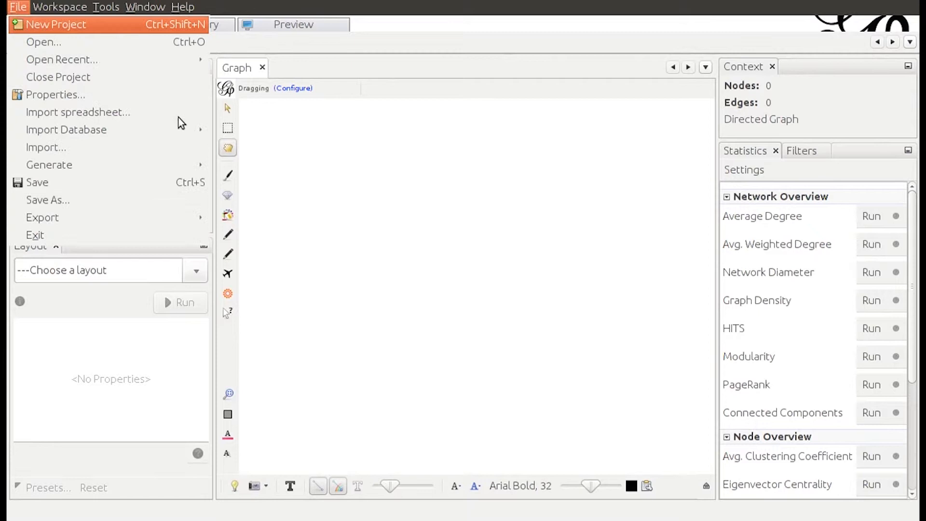
pyautogui.click(145, 49)
pyautogui.click(221, 252)
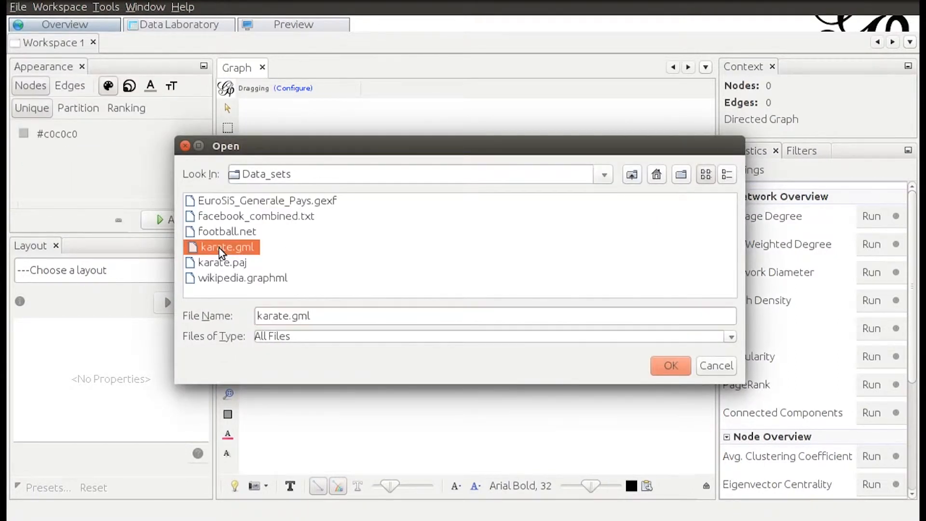
pyautogui.click(670, 365)
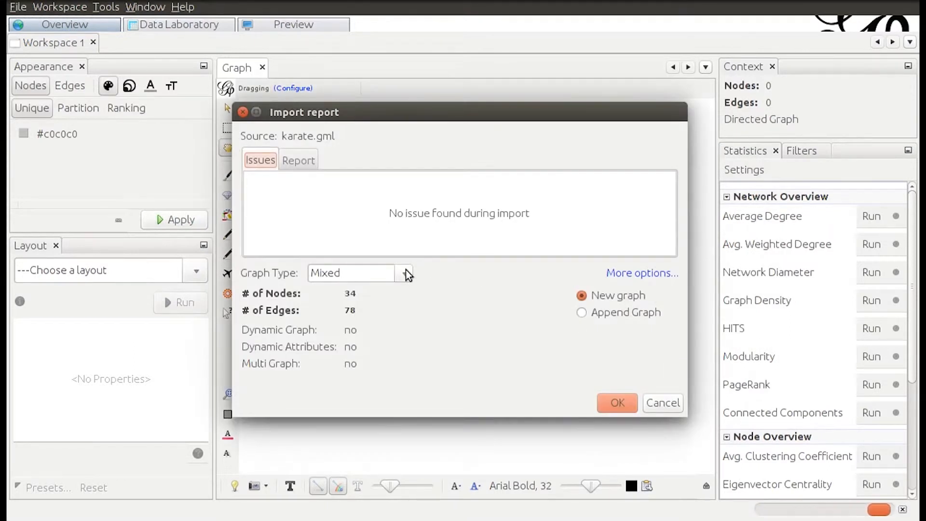
pyautogui.click(406, 271)
pyautogui.click(374, 316)
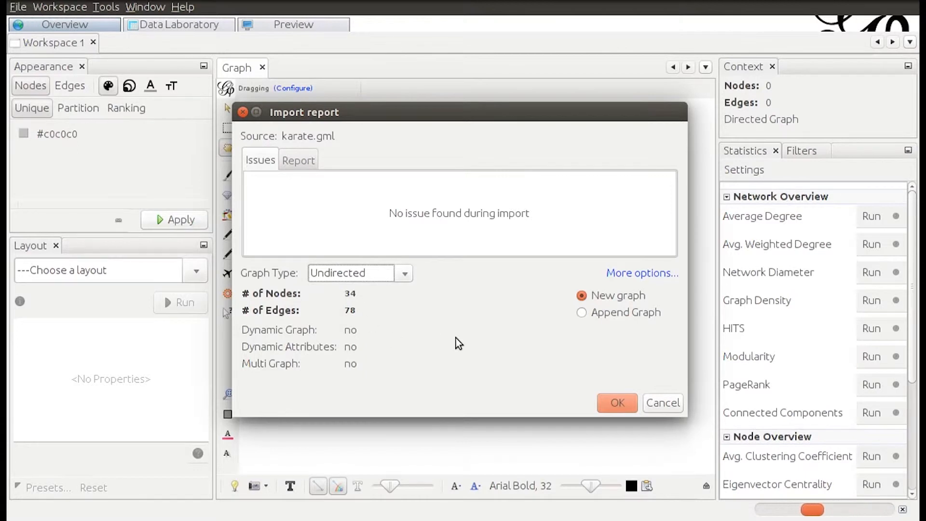
pyautogui.click(618, 402)
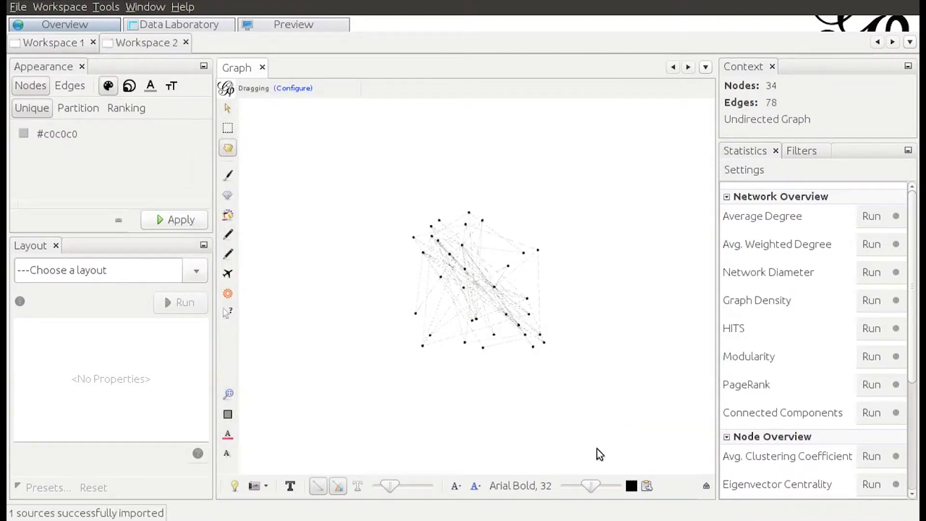
# - Expand the graph display settings, enlarge the network in the view and thicken its edges
pyautogui.click(706, 487)
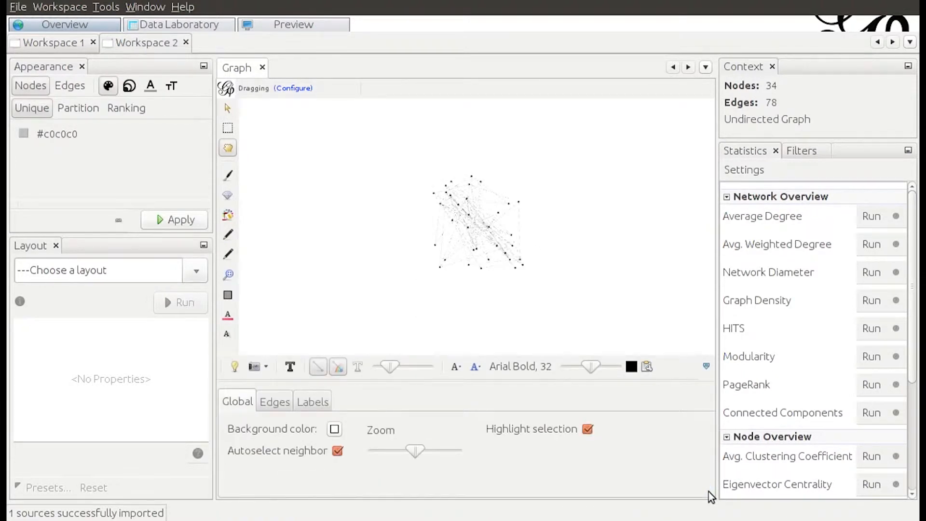
pyautogui.moveTo(418, 447); pyautogui.dragTo(395, 448)
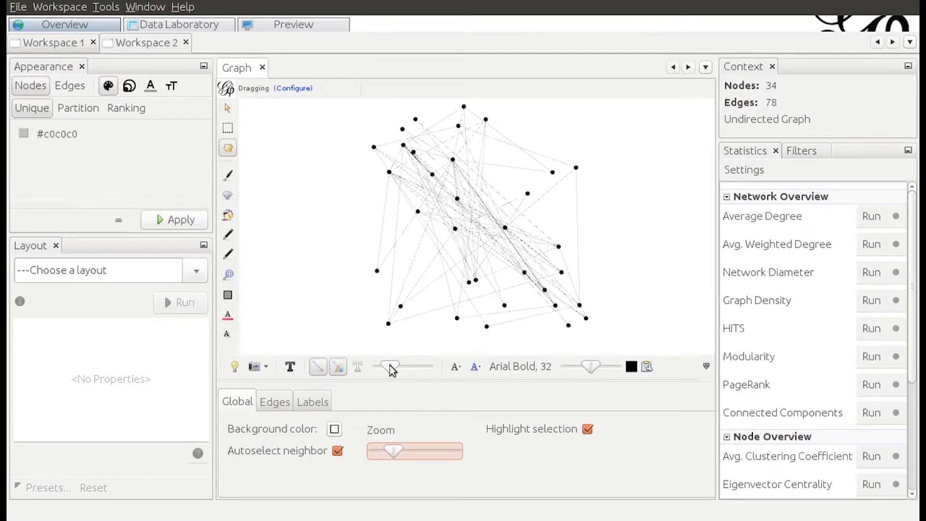
pyautogui.moveTo(395, 366); pyautogui.dragTo(410, 367)
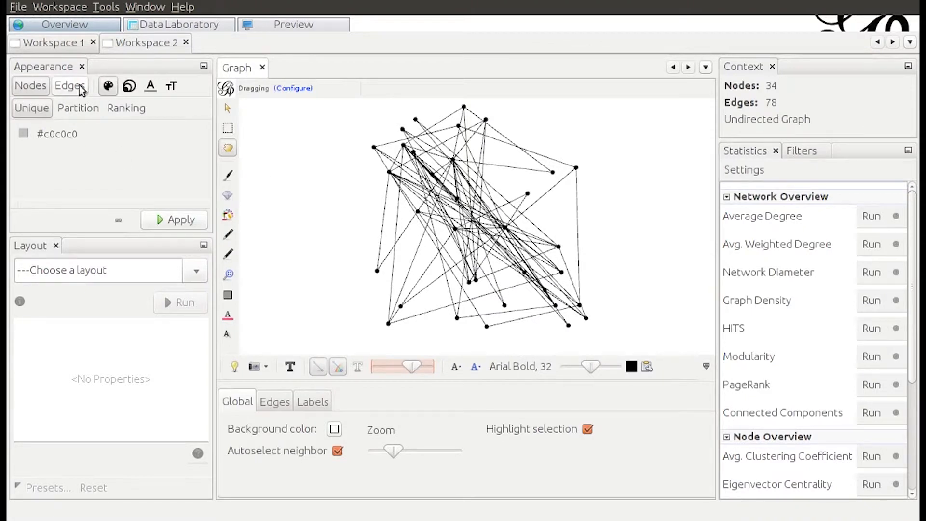
# - Apply a uniform size of 20 to all nodes
pyautogui.click(35, 89)
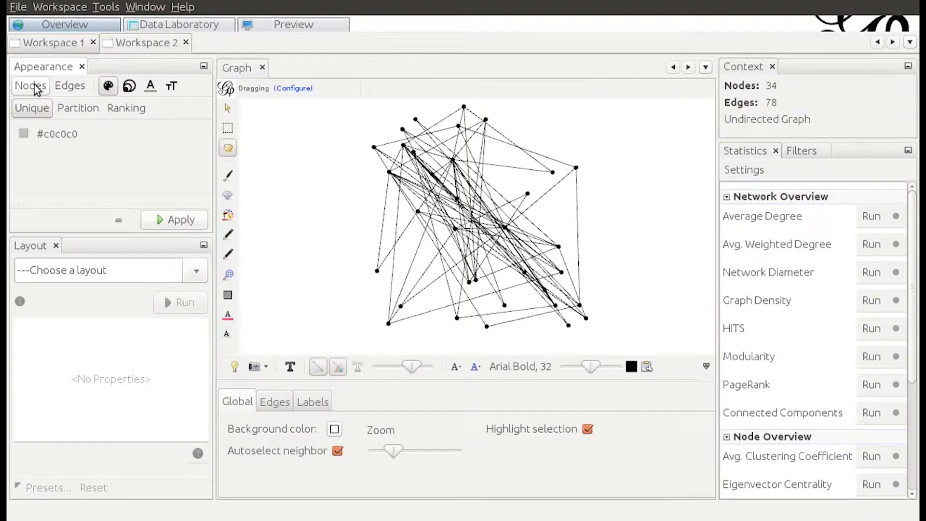
pyautogui.click(129, 89)
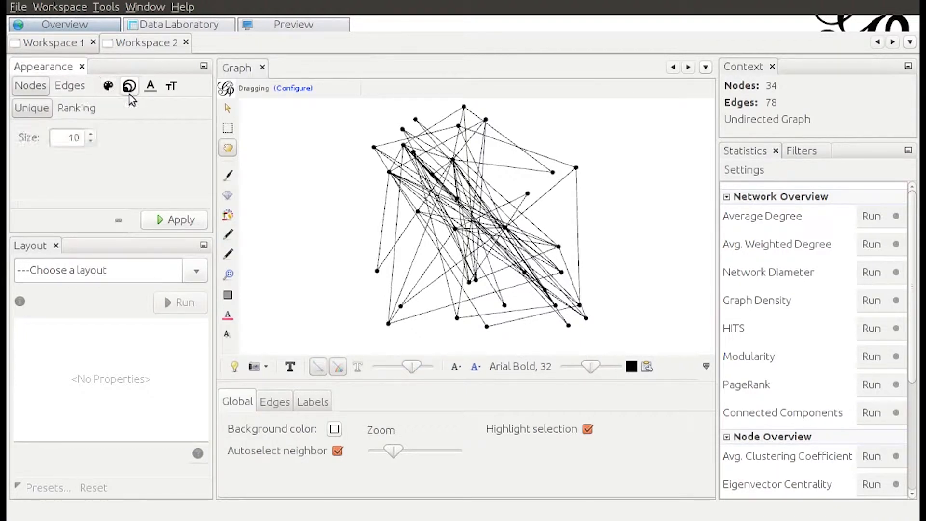
pyautogui.moveTo(64, 139); pyautogui.dragTo(85, 136)
pyautogui.write('20')
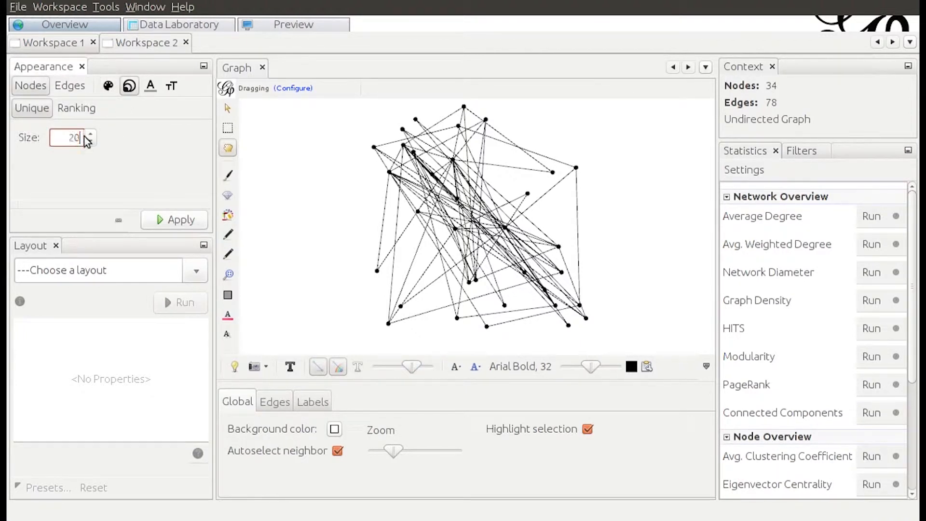
pyautogui.click(159, 213)
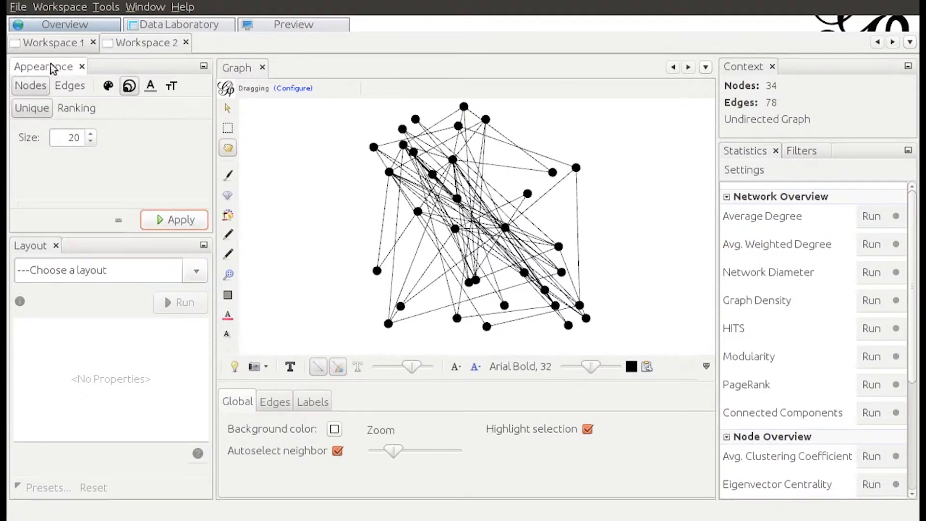
# - Color all nodes uniformly in pink #fc52ff
pyautogui.click(109, 86)
pyautogui.click(23, 134)
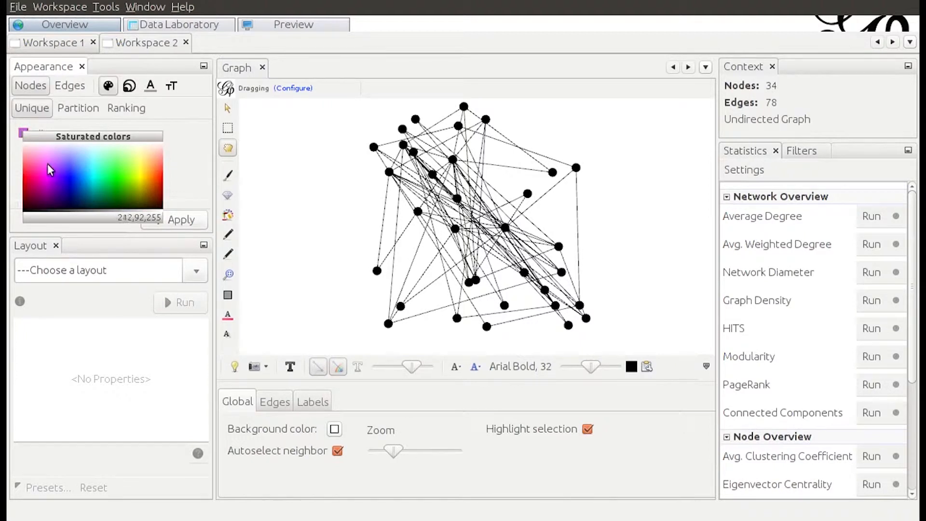
pyautogui.click(46, 165)
pyautogui.click(192, 222)
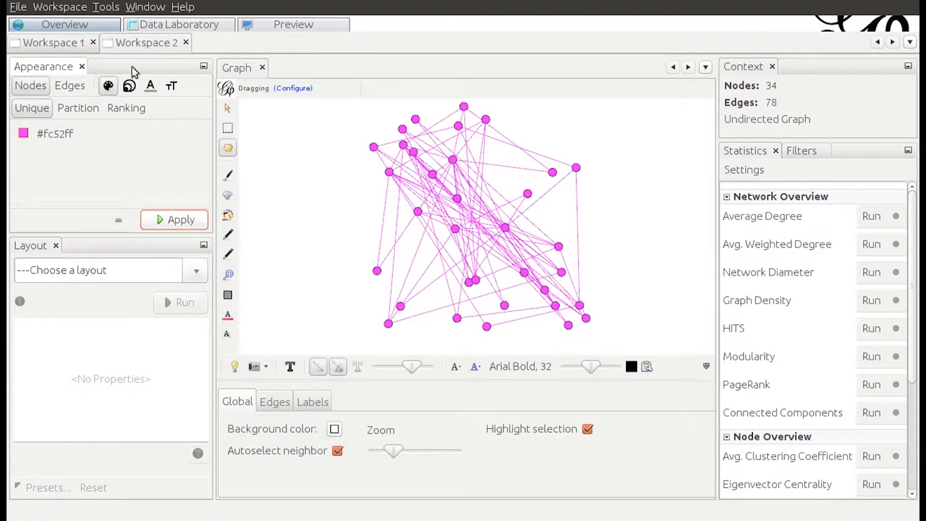
# - Color all edges uniformly in light blue #9edcff
pyautogui.click(71, 89)
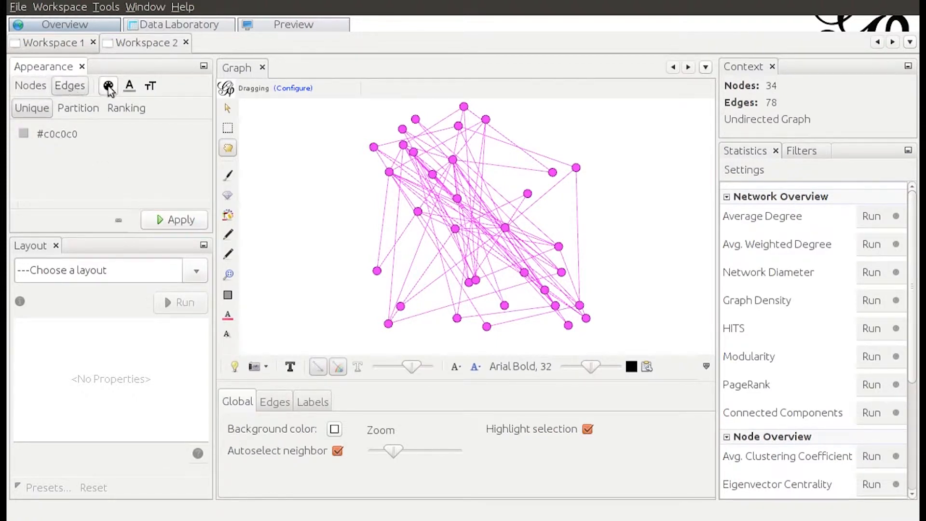
pyautogui.click(24, 134)
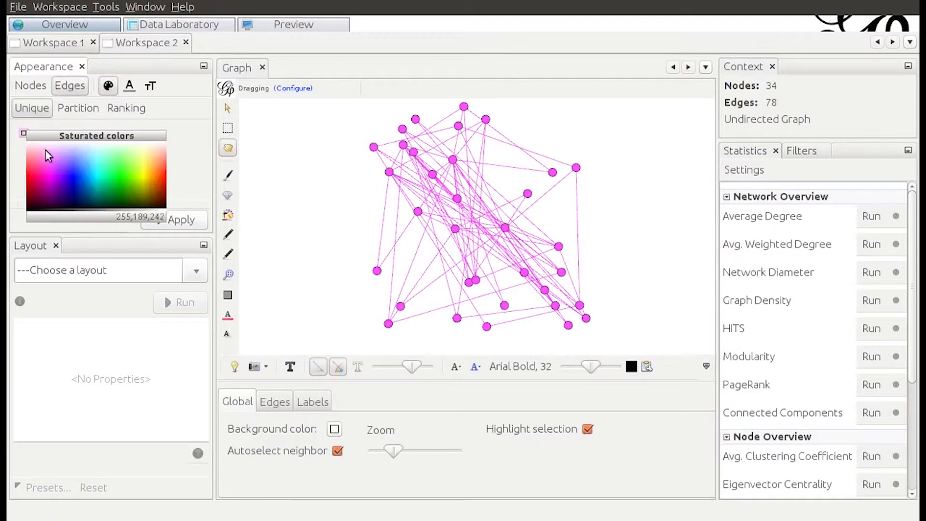
pyautogui.click(88, 155)
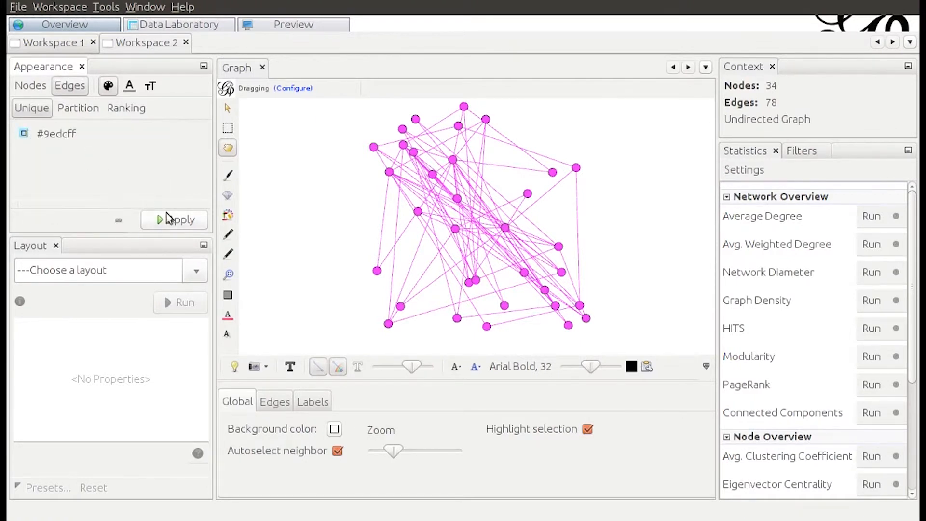
pyautogui.click(172, 221)
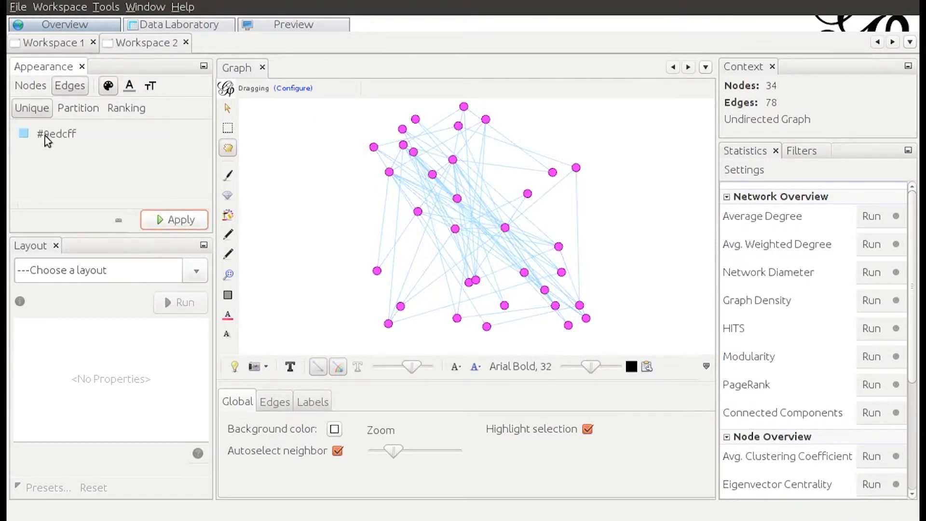
# - Recolor all edges uniformly in the darker blue #6b7eff
pyautogui.click(27, 136)
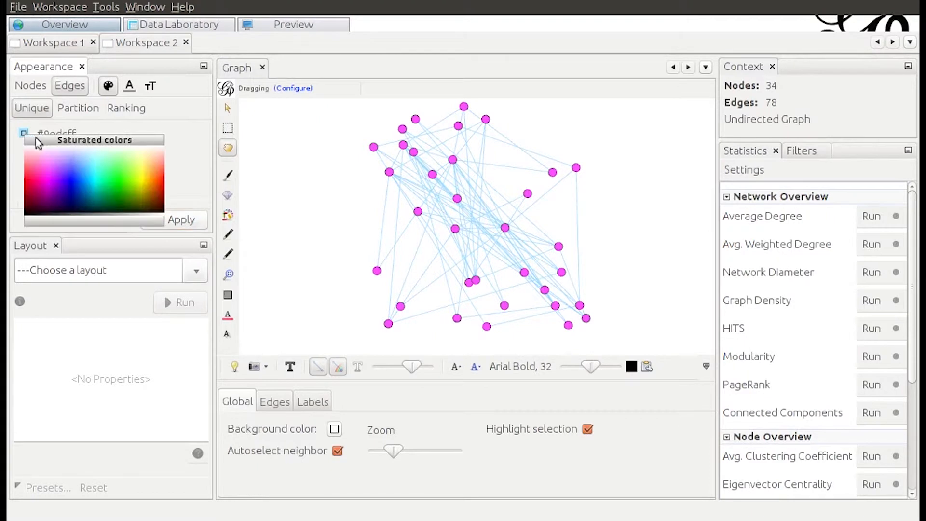
pyautogui.click(74, 167)
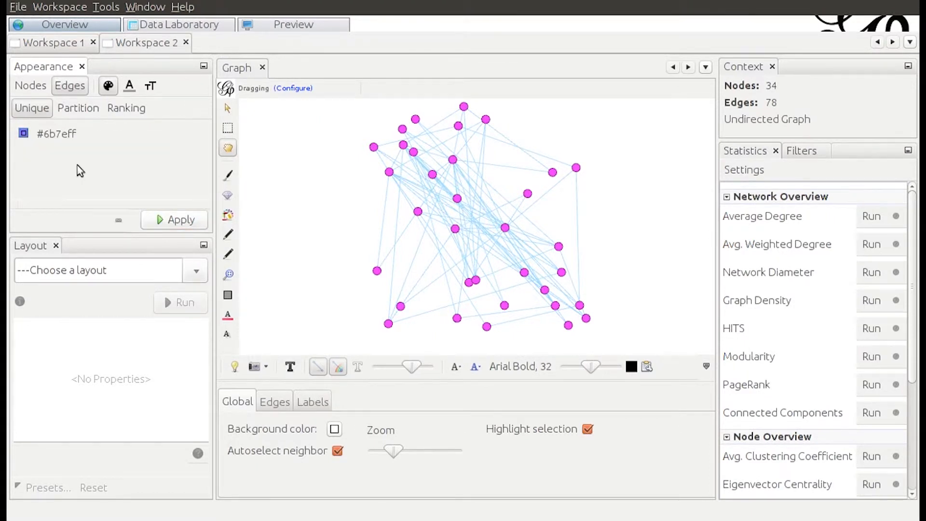
pyautogui.click(181, 224)
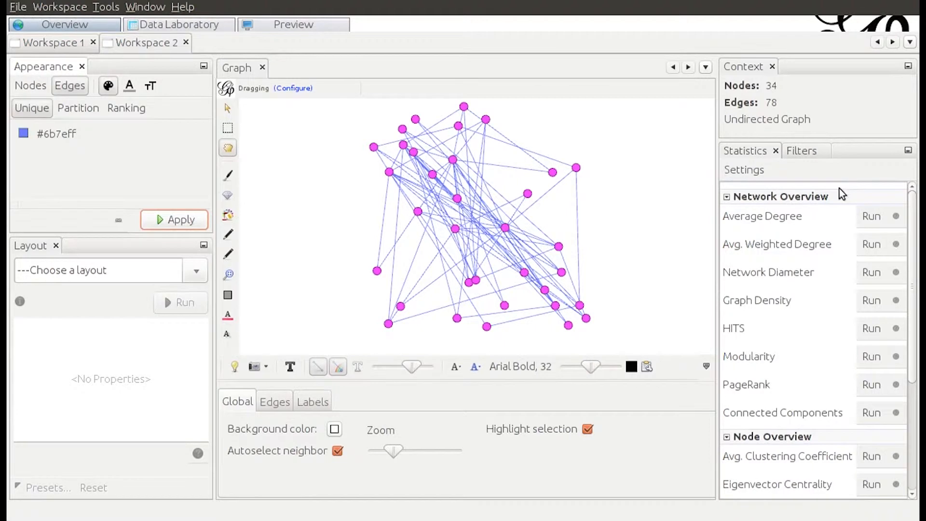
# - Run Modularity with Randomize and Use weights enabled at resolution 1.0, and review the community count and size distribution in its report
pyautogui.scroll(-2, 909, 255)
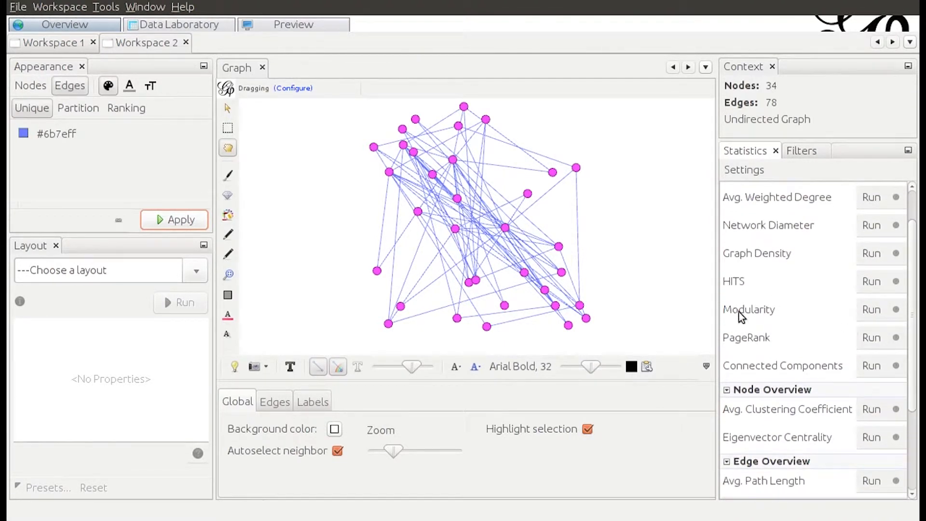
pyautogui.click(873, 310)
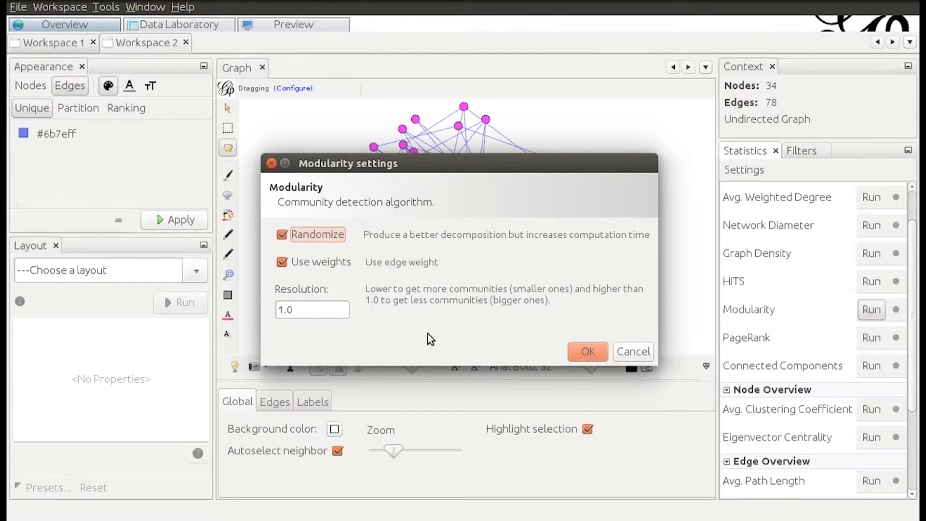
pyautogui.click(585, 352)
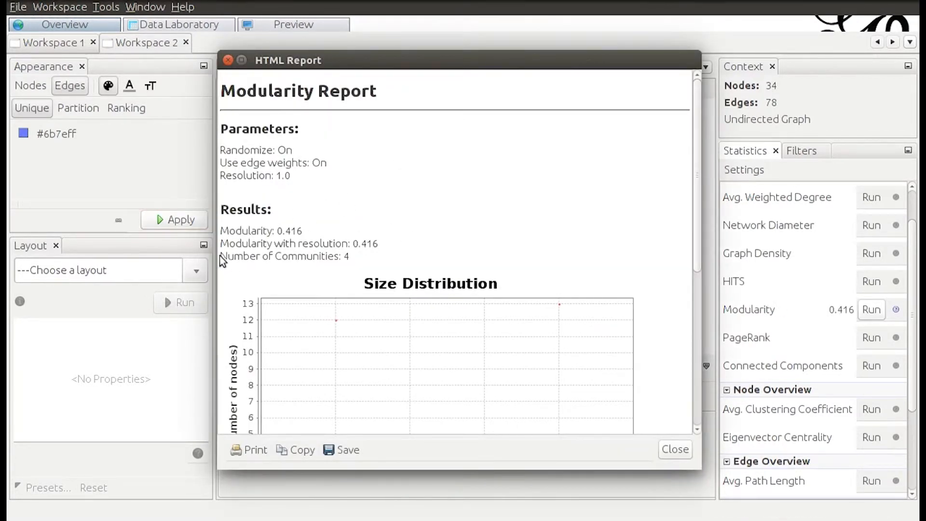
pyautogui.moveTo(219, 256); pyautogui.dragTo(335, 257)
pyautogui.click(534, 233)
pyautogui.moveTo(698, 216); pyautogui.dragTo(694, 287)
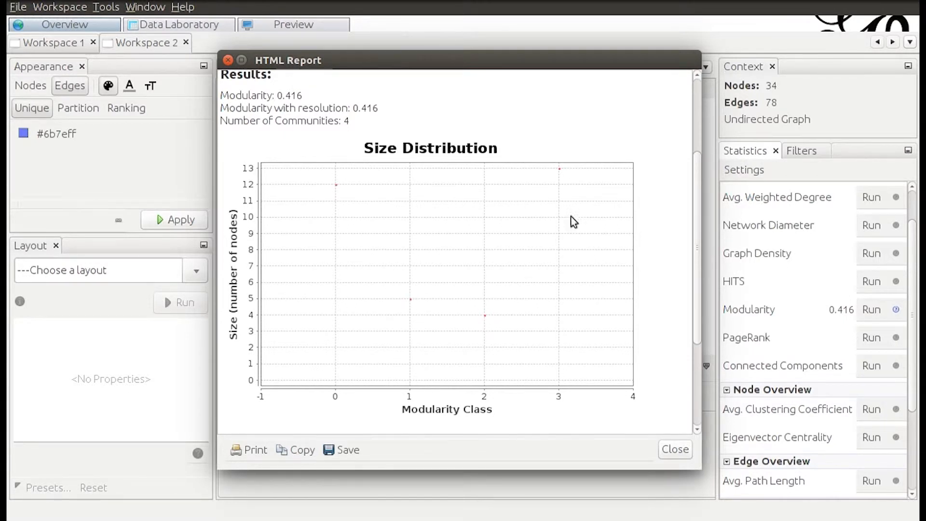
pyautogui.click(674, 453)
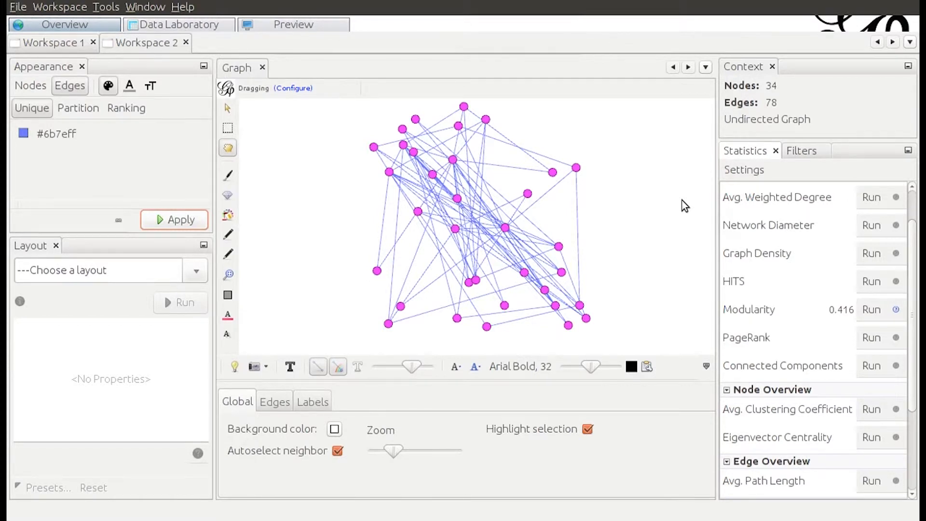
# - Rerun Modularity with the resolution set to 2.0, keeping Randomize and Use weights enabled
pyautogui.click(874, 311)
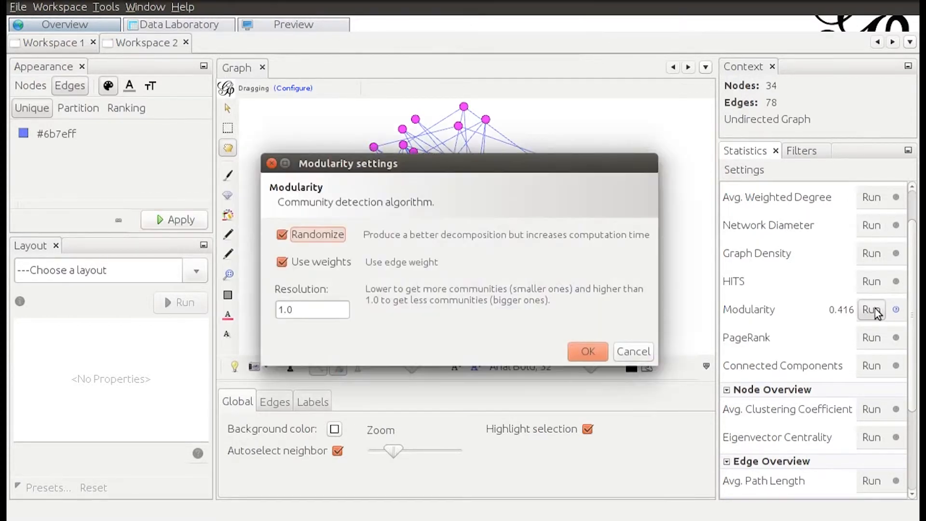
pyautogui.click(311, 309)
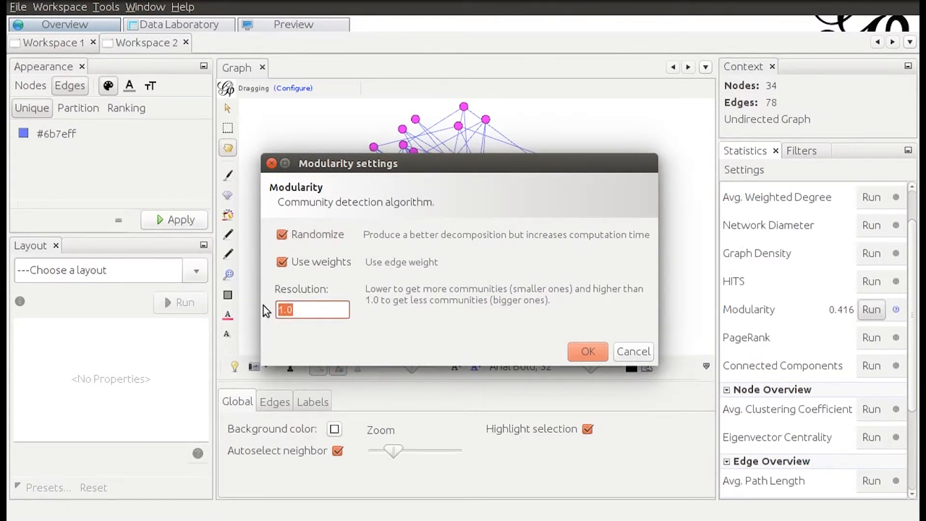
pyautogui.write('2.0')
pyautogui.click(584, 356)
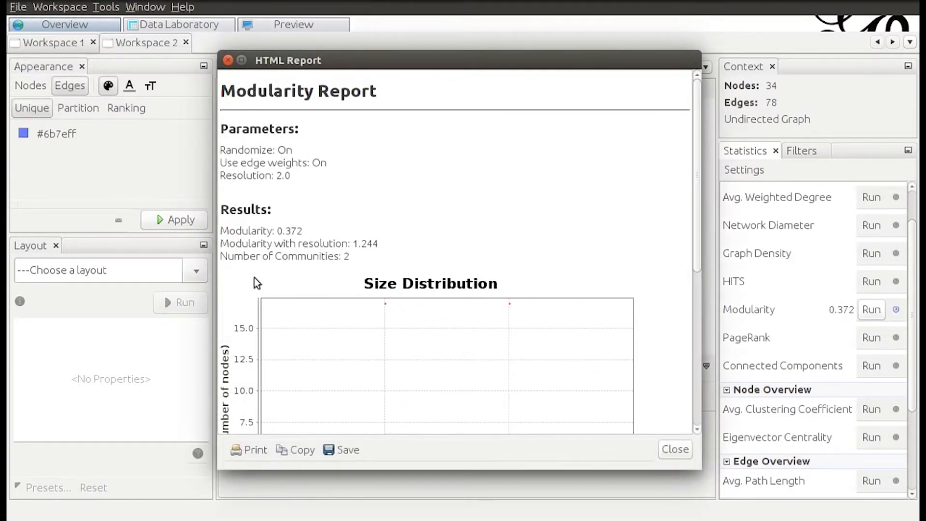
# - Examine the number of communities and the size distribution chart in the new modularity report, and close it
pyautogui.moveTo(227, 256); pyautogui.dragTo(359, 255)
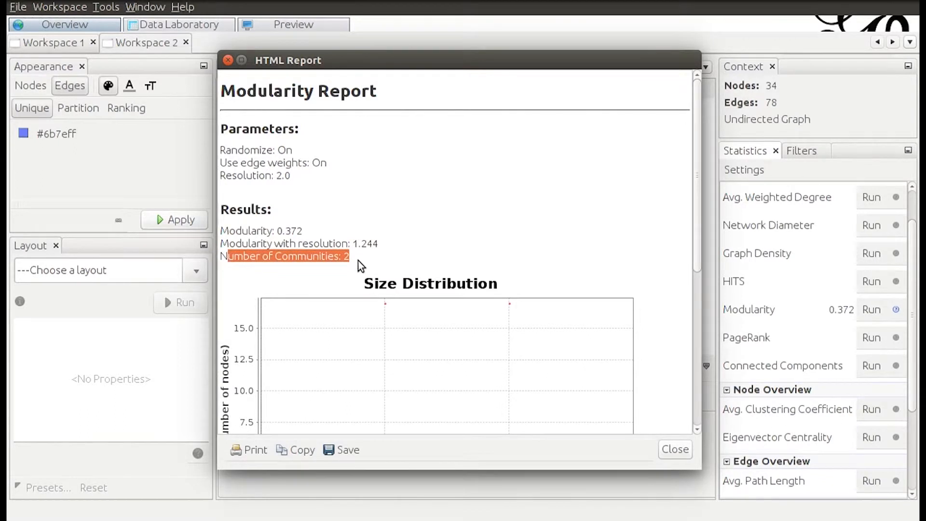
pyautogui.click(358, 256)
pyautogui.scroll(-8, 557, 220)
pyautogui.scroll(8, 558, 220)
pyautogui.scroll(-3, 558, 219)
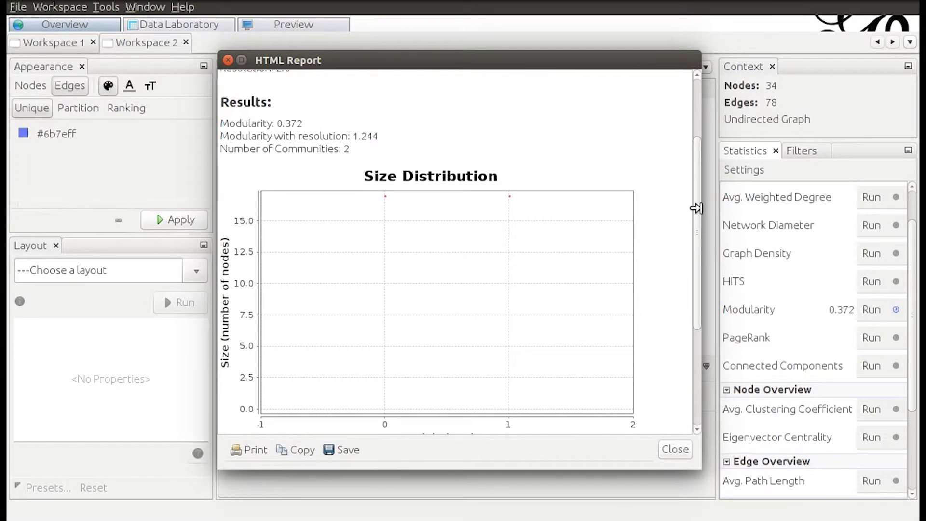
pyautogui.moveTo(700, 209); pyautogui.dragTo(699, 313)
pyautogui.click(676, 449)
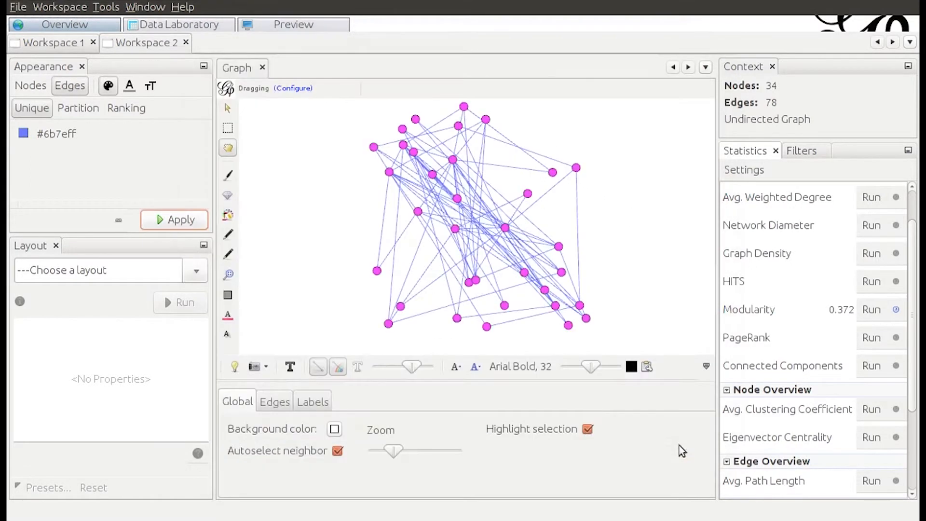
# - Color the nodes by their Modularity Class partition and turn on the node labels
pyautogui.click(34, 87)
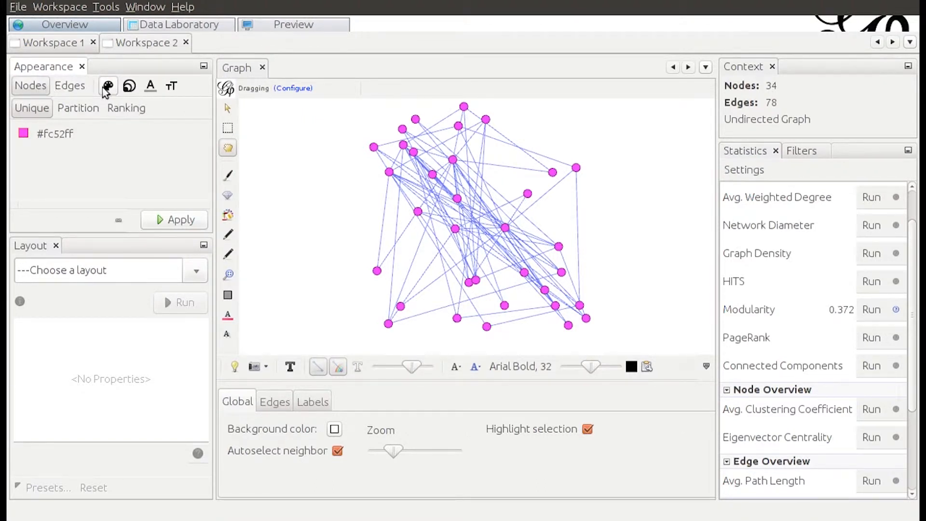
pyautogui.click(80, 111)
pyautogui.click(203, 131)
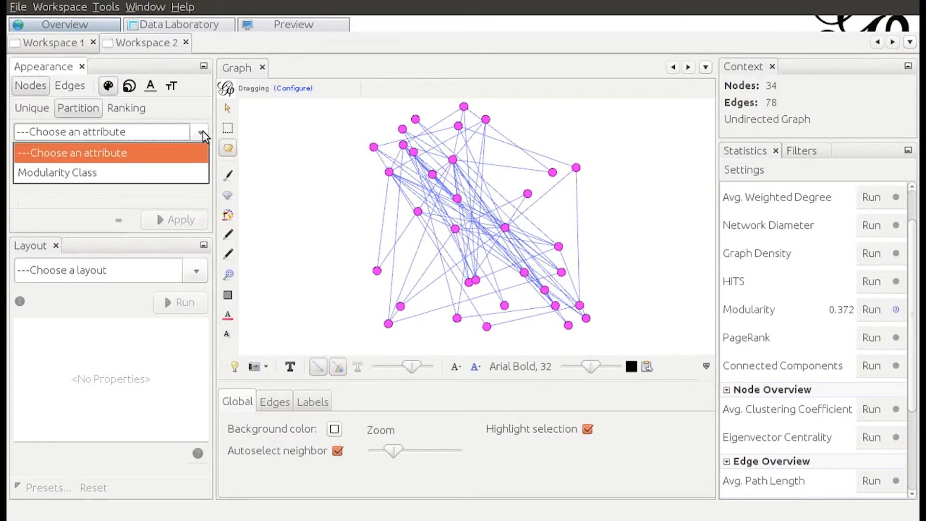
pyautogui.click(178, 185)
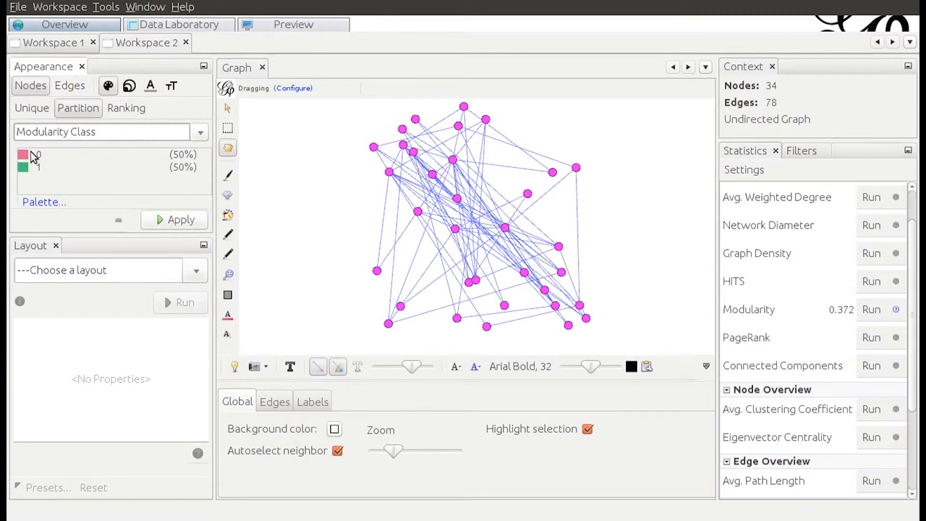
pyautogui.click(164, 220)
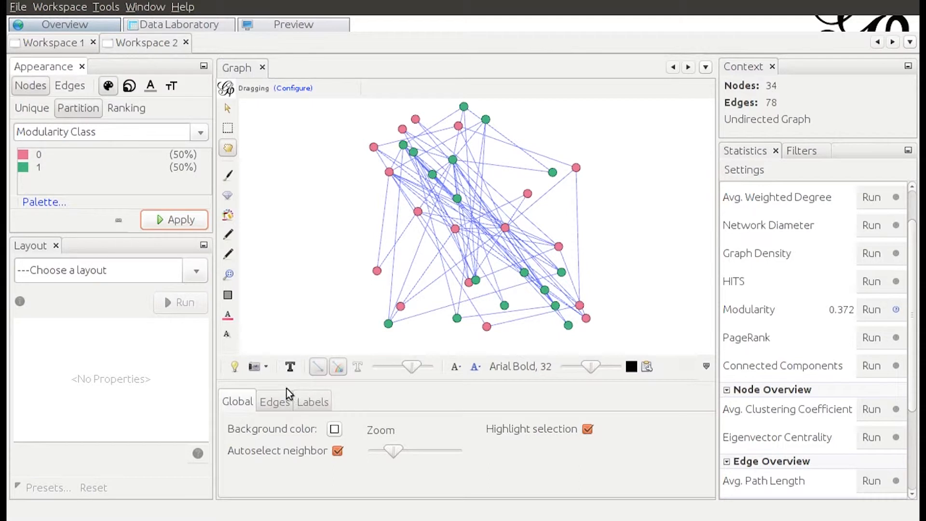
pyautogui.click(311, 407)
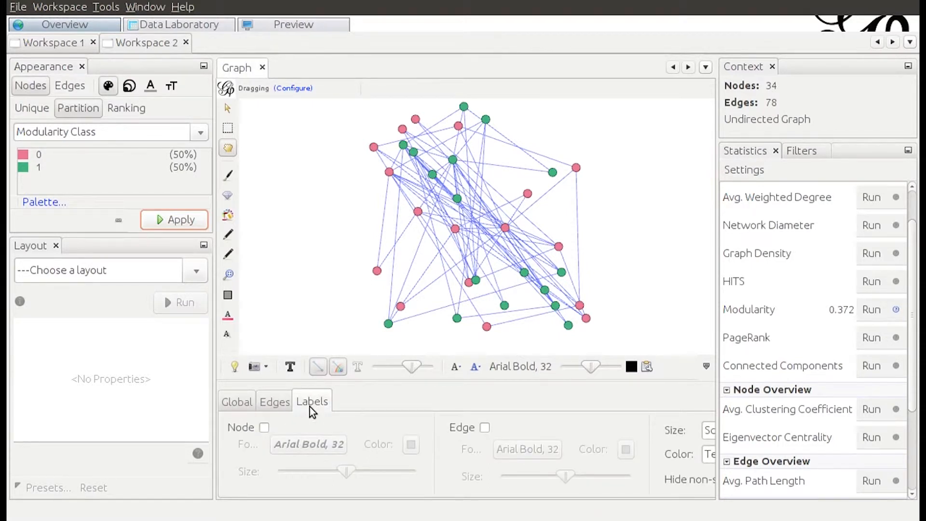
pyautogui.click(264, 427)
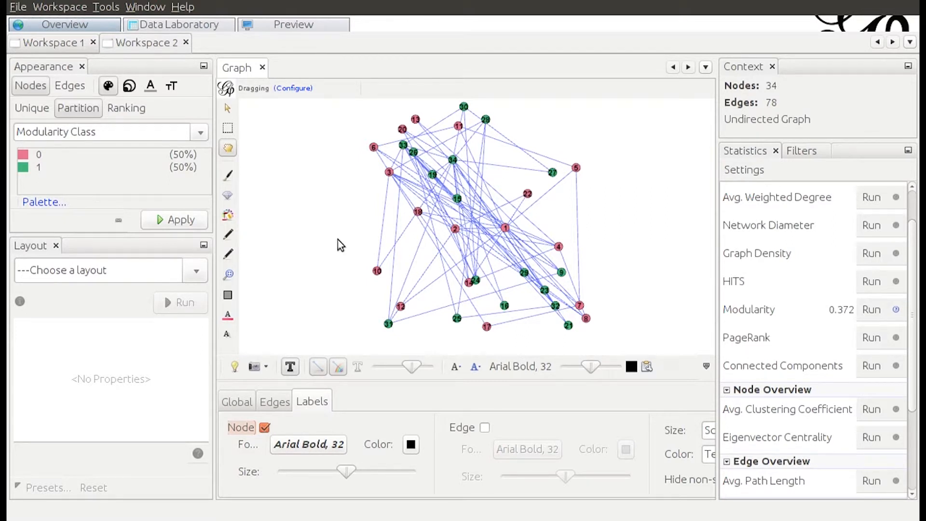
# - Run the Force Atlas layout with its default settings and stop it once the nodes settle
pyautogui.click(198, 271)
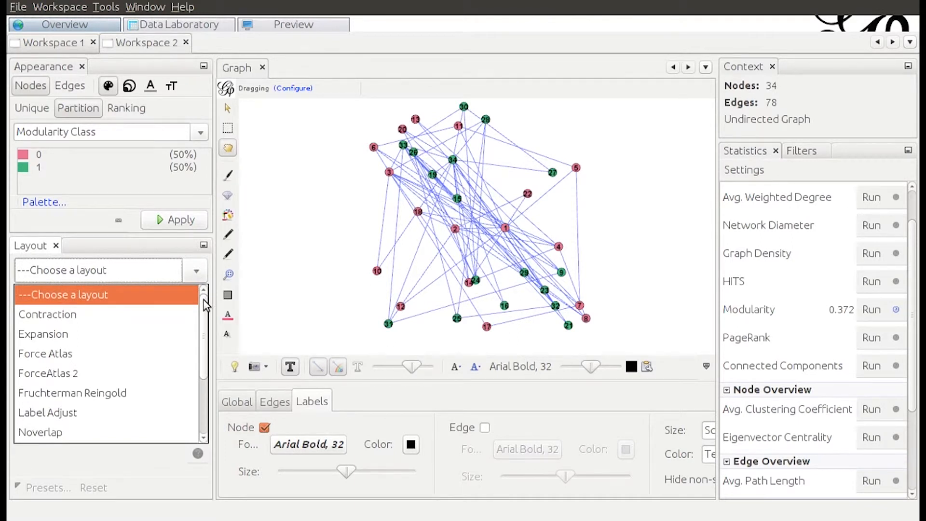
pyautogui.moveTo(201, 301)
pyautogui.mouseDown()
pyautogui.moveTo(202, 311)
pyautogui.moveTo(199, 300)
pyautogui.mouseUp()
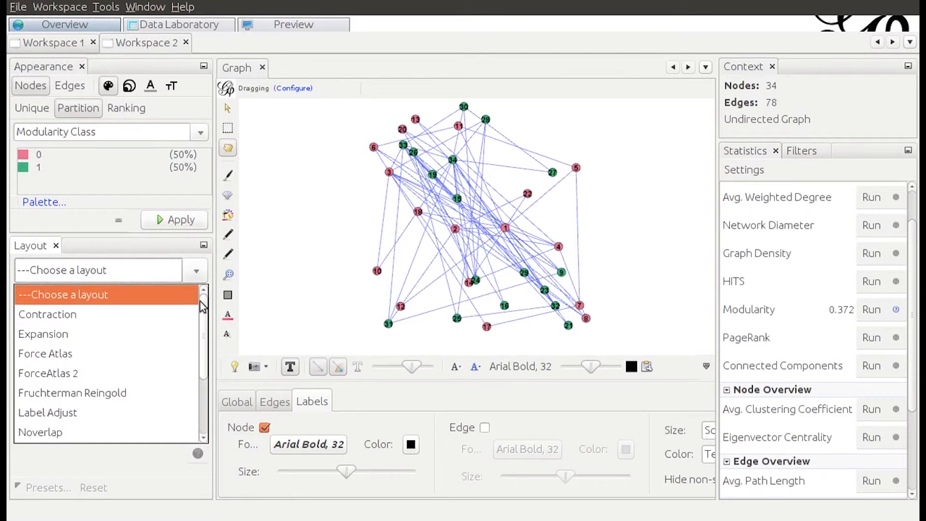
pyautogui.click(109, 352)
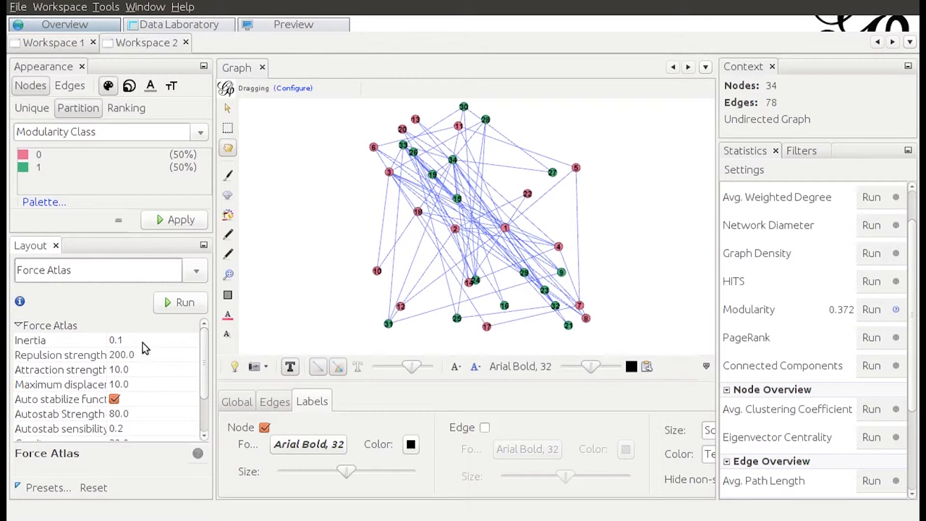
pyautogui.click(197, 300)
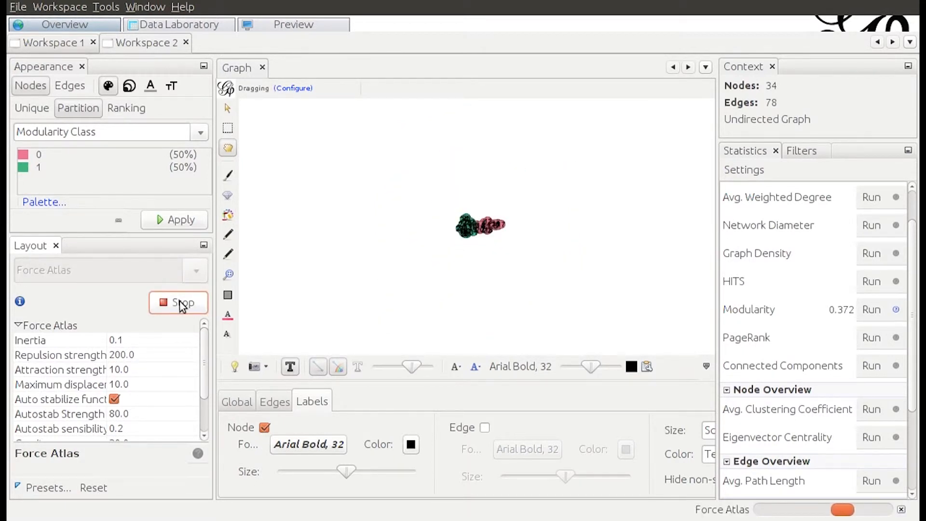
pyautogui.click(182, 303)
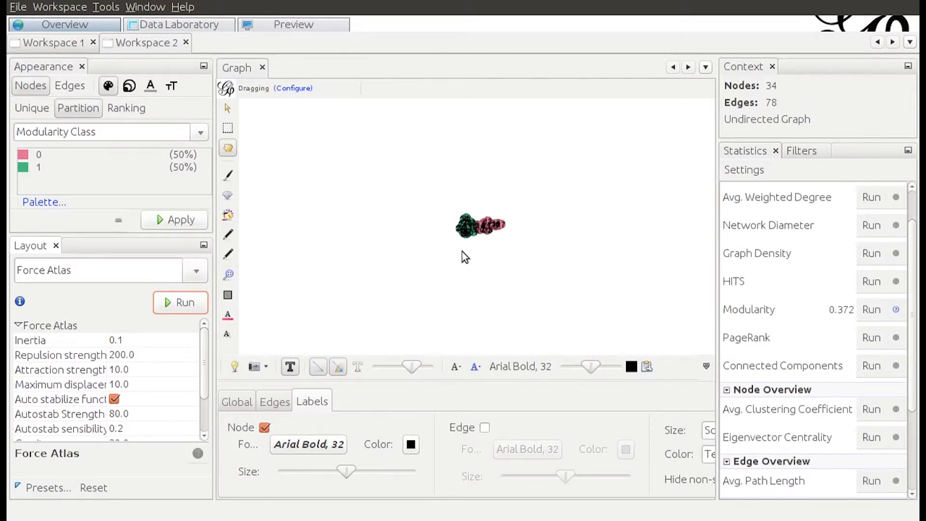
# - Set the Force Atlas repulsion strength to 20000, rerun the layout and stop it once the graph spreads out
pyautogui.click(126, 355)
pyautogui.press('Left')
pyautogui.press('Left')
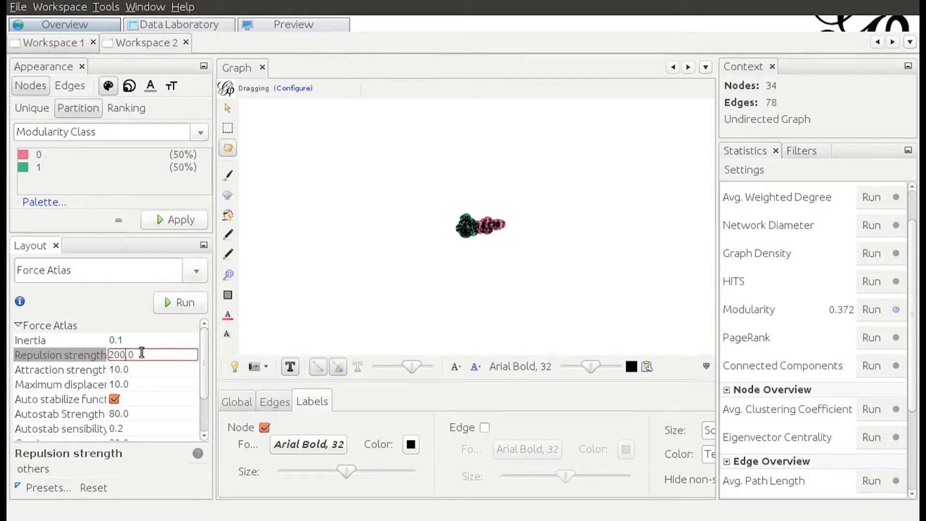
pyautogui.press('Delete')
pyautogui.press('Delete')
pyautogui.write('00')
pyautogui.click(191, 300)
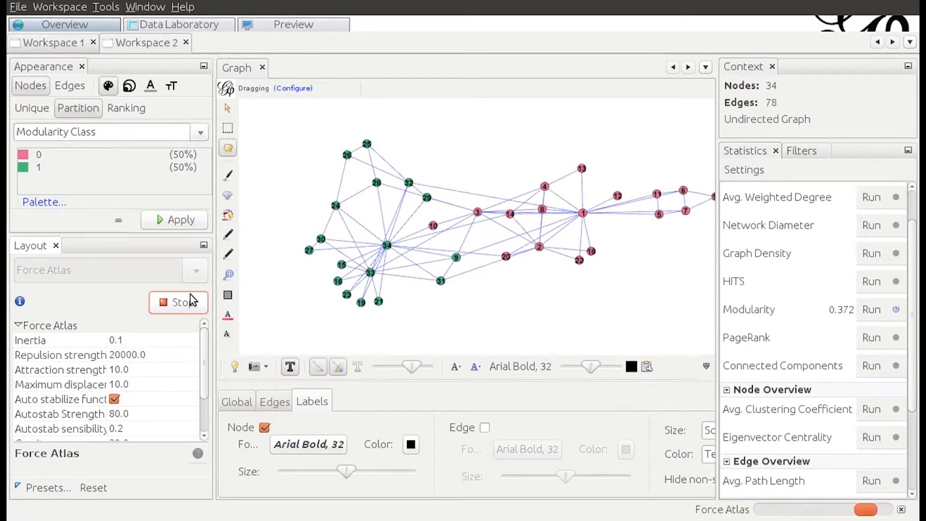
pyautogui.click(195, 303)
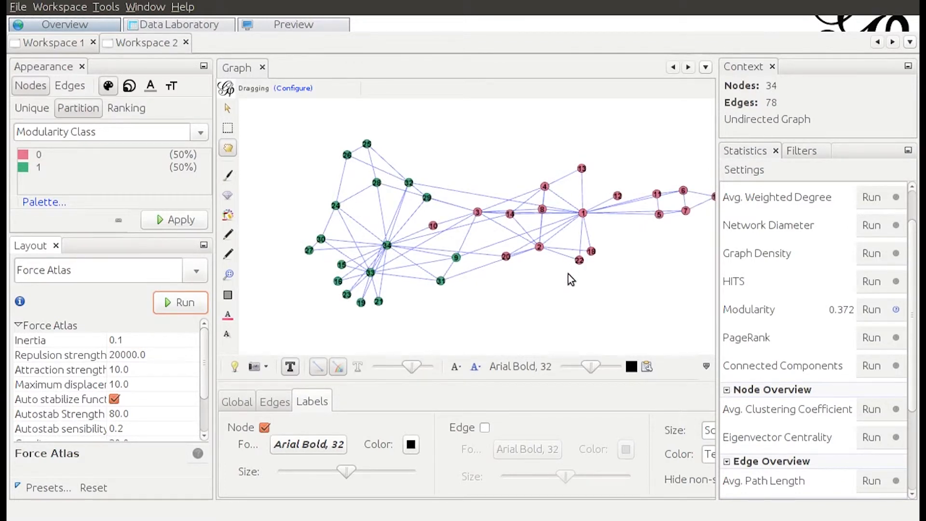
pyautogui.click(30, 88)
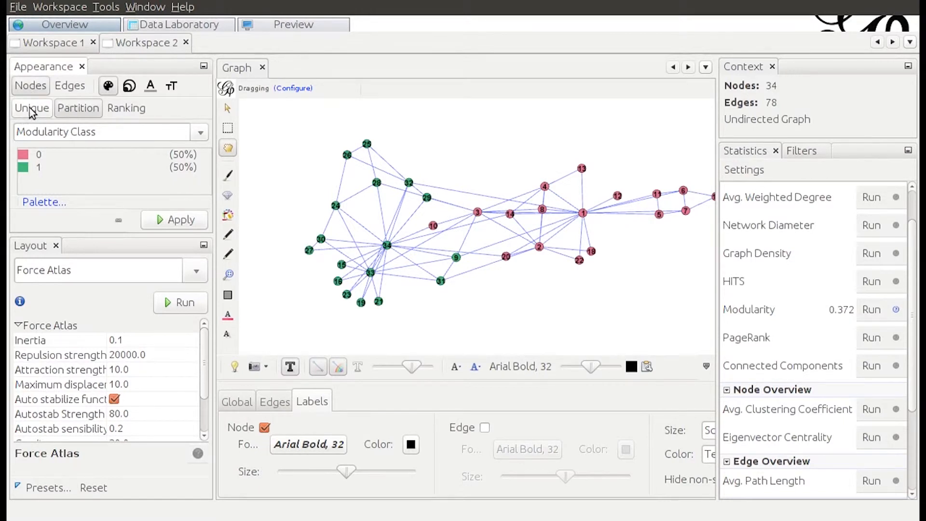
pyautogui.click(31, 111)
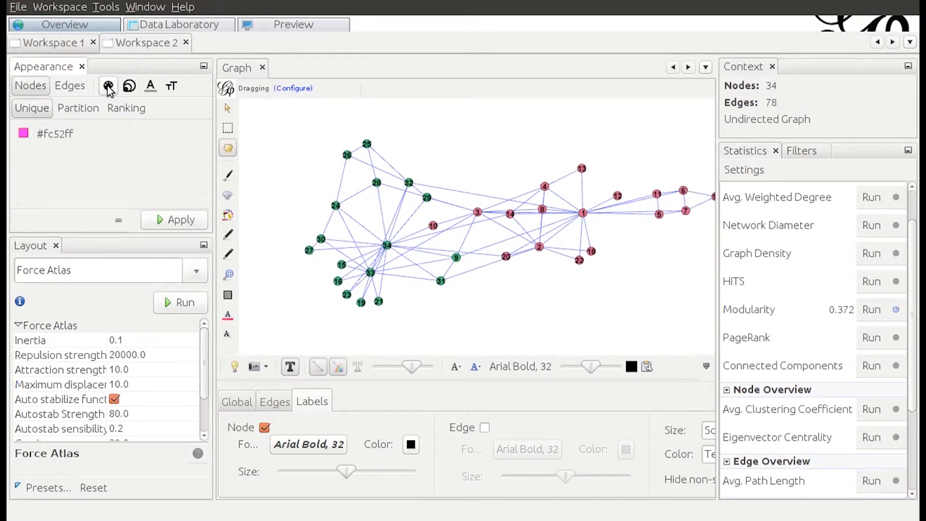
pyautogui.click(95, 110)
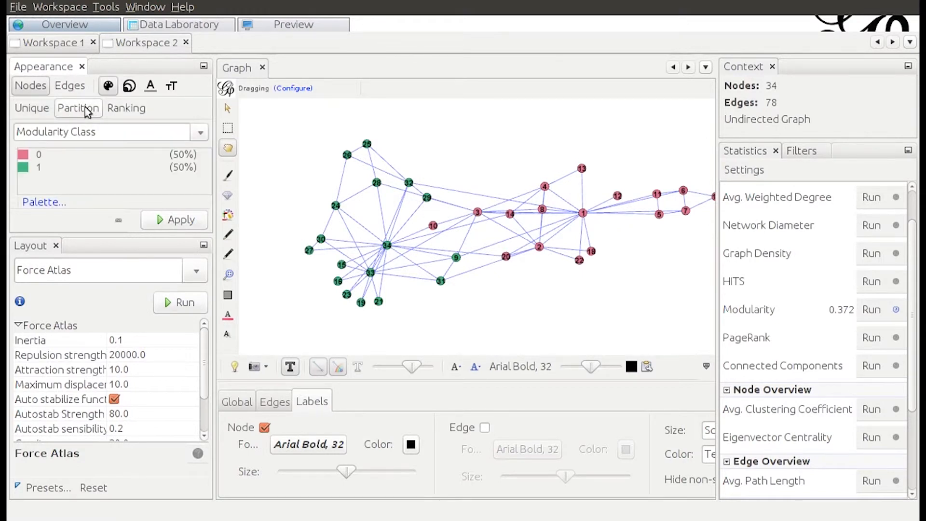
pyautogui.click(125, 108)
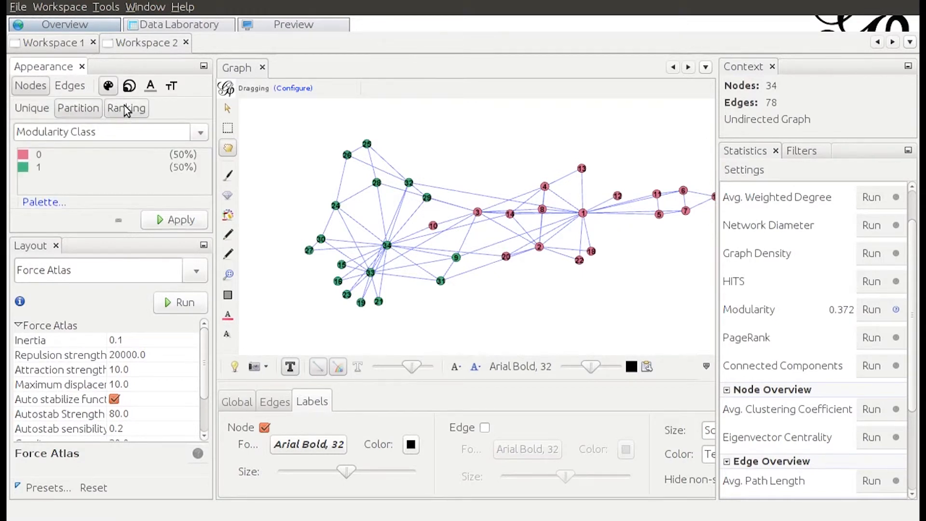
pyautogui.click(34, 108)
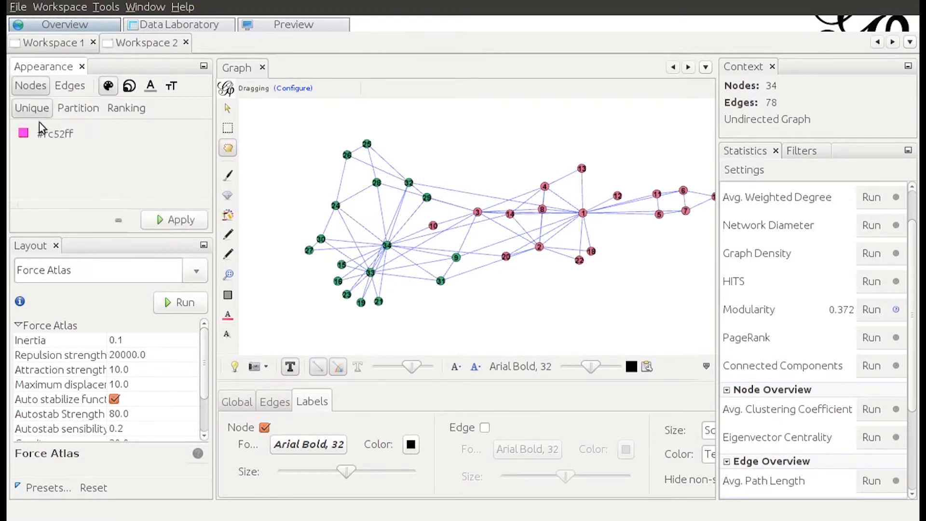
# - Apply a uniform size of 30 to all nodes
pyautogui.click(130, 88)
pyautogui.doubleClick(85, 137)
pyautogui.write('30')
pyautogui.click(179, 220)
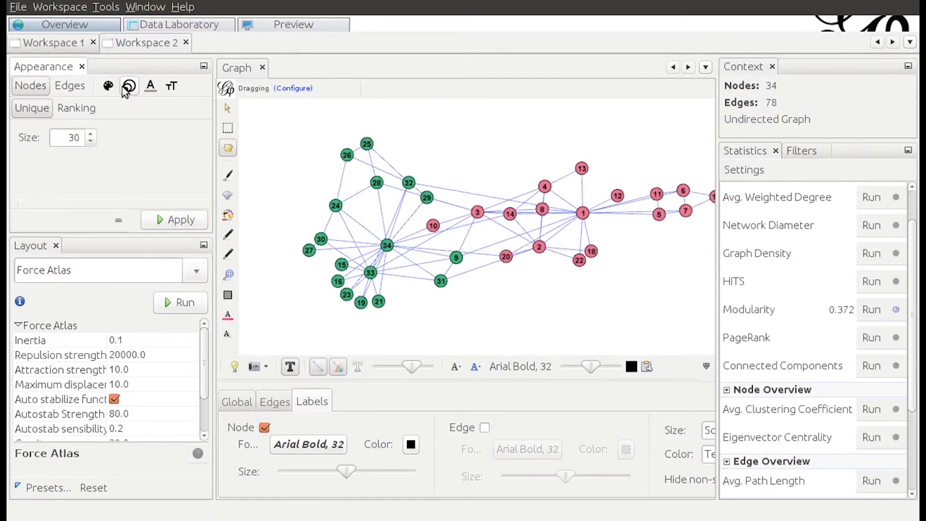
# - Size the nodes by Degree ranking, with a minimum size of 1 and a maximum size of 100
pyautogui.click(80, 109)
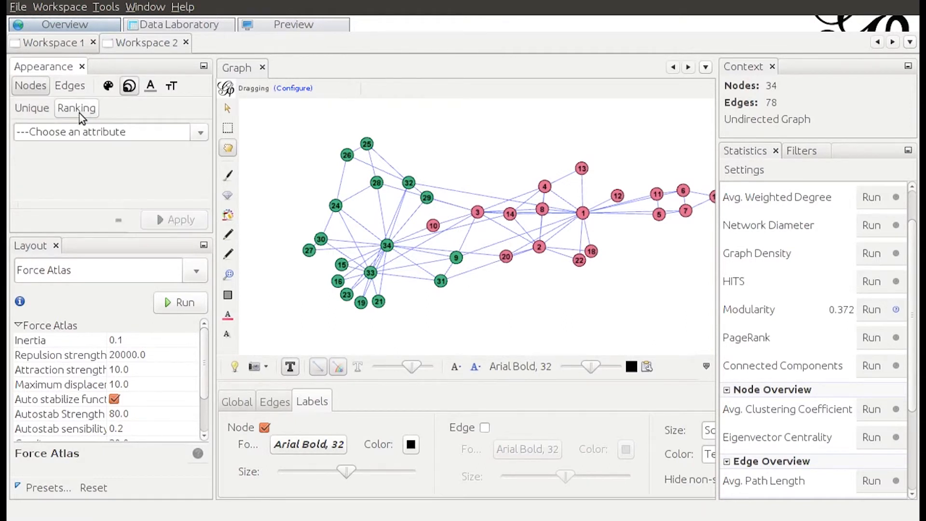
pyautogui.click(200, 132)
pyautogui.click(136, 173)
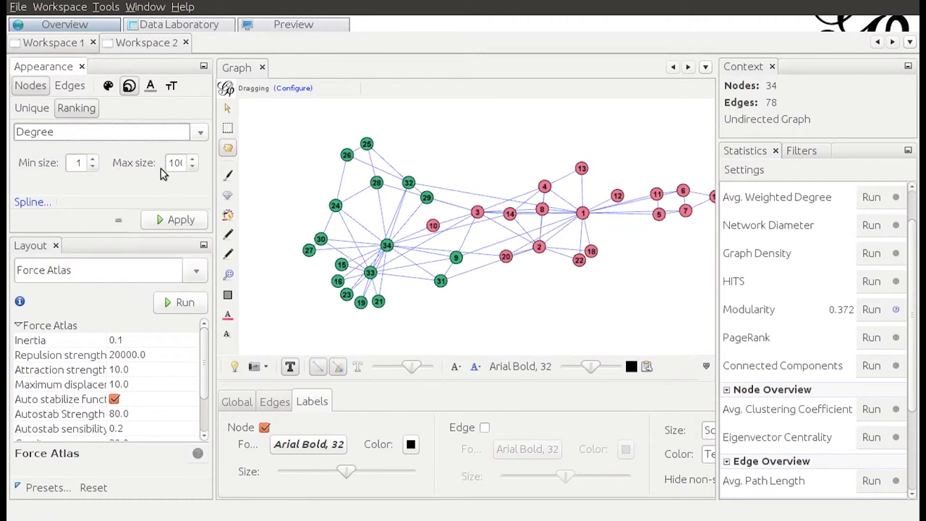
pyautogui.click(162, 223)
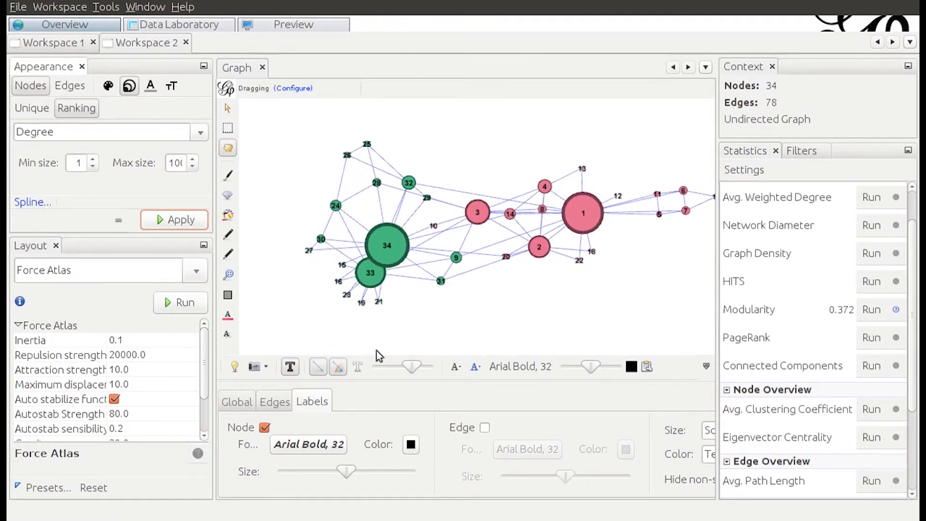
# - Run the ForceAtlas 2 layout with Prevent Overlap enabled, and stop it once the nodes rearrange
pyautogui.click(198, 270)
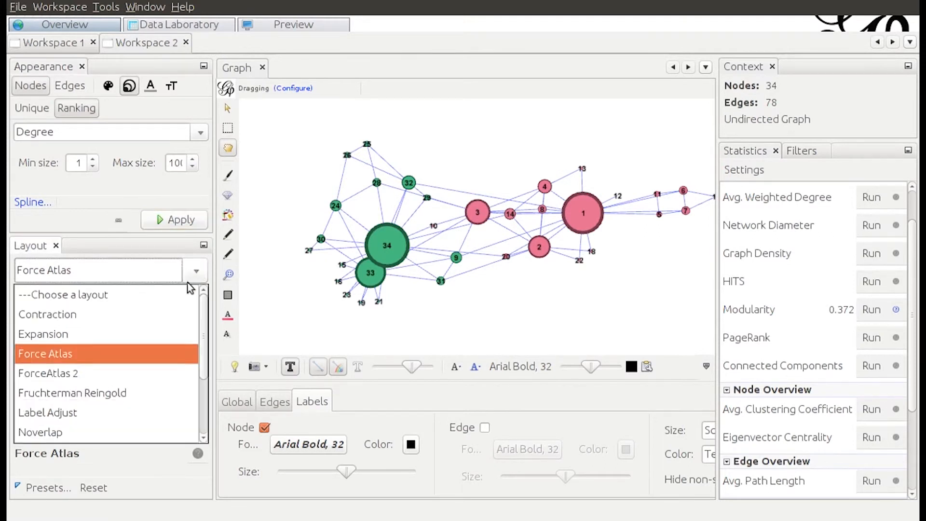
pyautogui.click(154, 373)
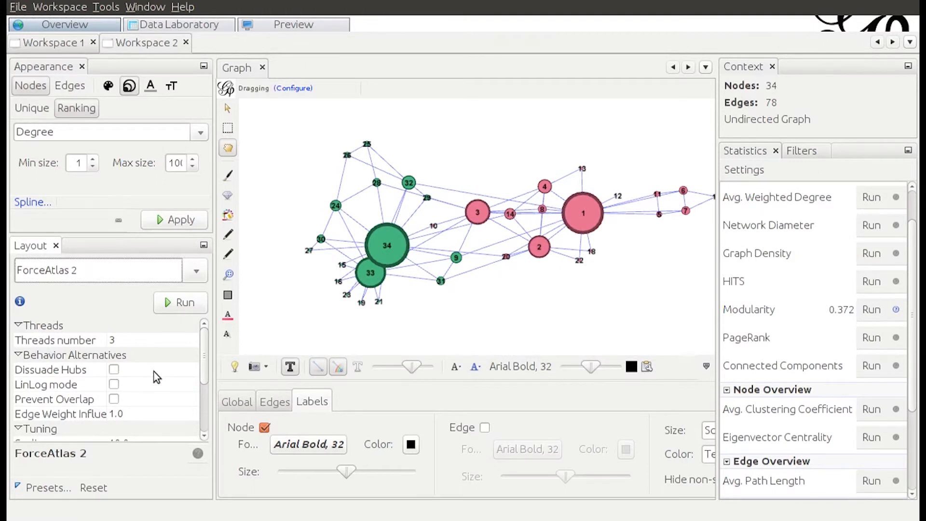
pyautogui.click(114, 400)
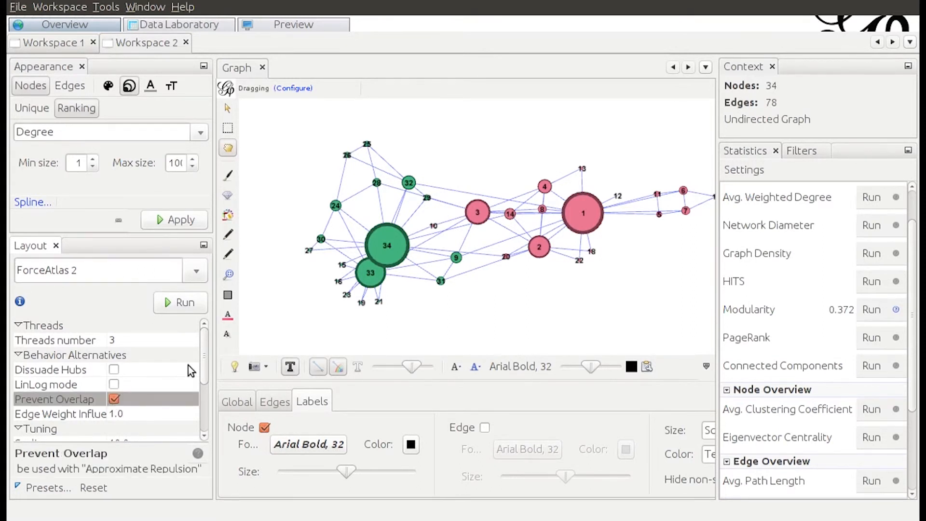
pyautogui.moveTo(204, 369); pyautogui.dragTo(208, 347)
pyautogui.click(188, 303)
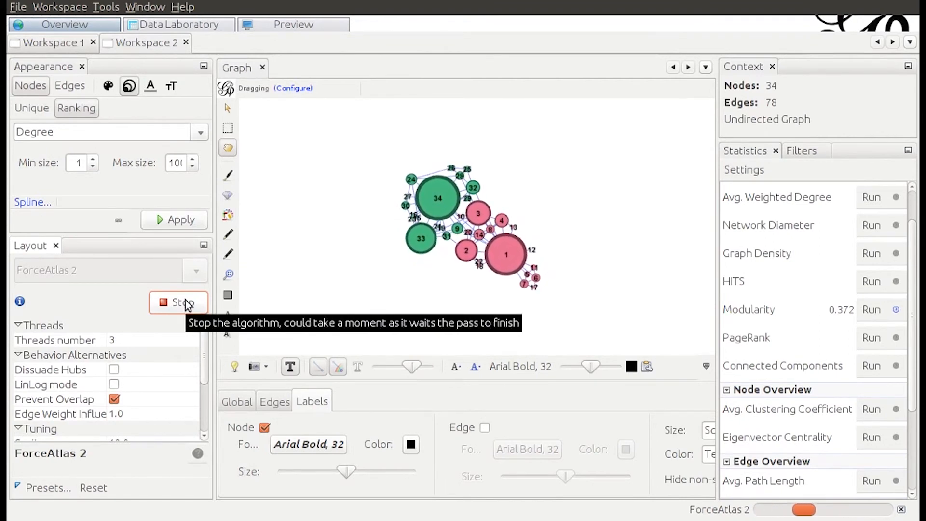
pyautogui.click(186, 304)
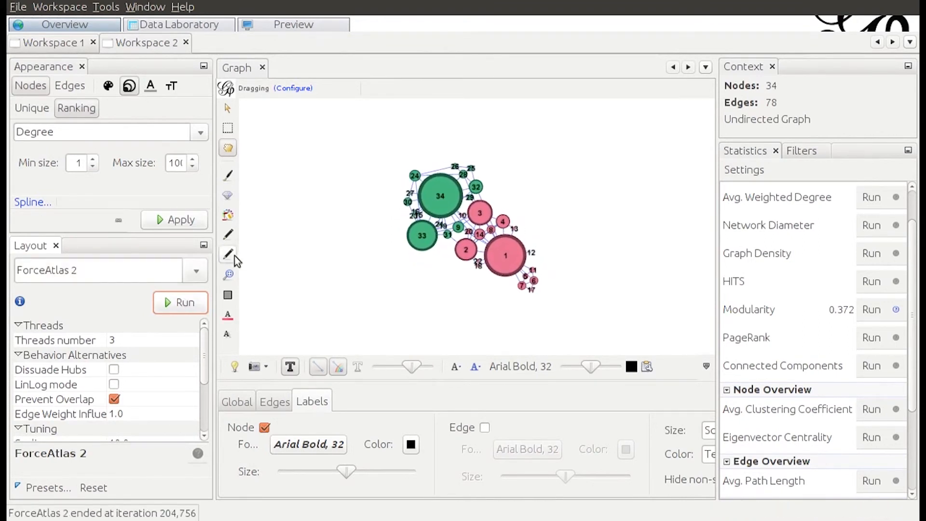
# - Switch back to the Force Atlas layout, rerun it with the repulsion strength of 20000, and stop it
pyautogui.click(196, 274)
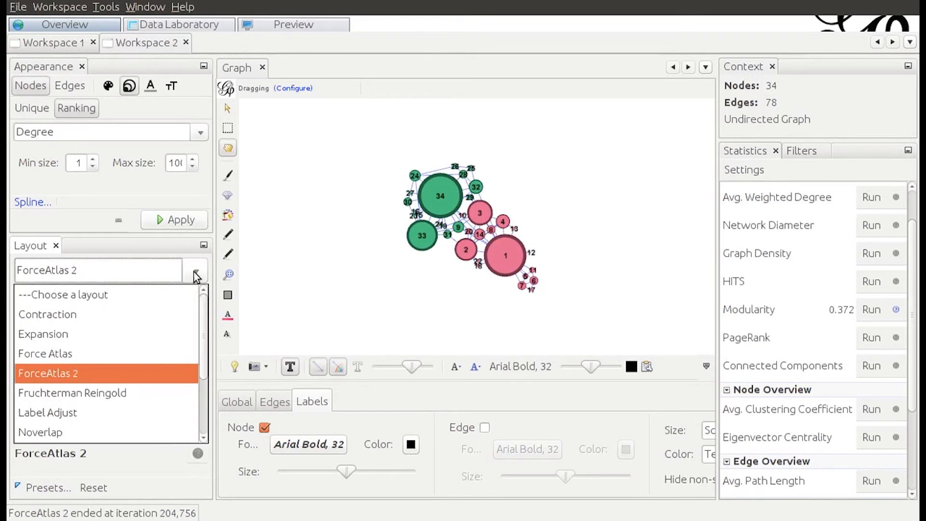
pyautogui.click(142, 353)
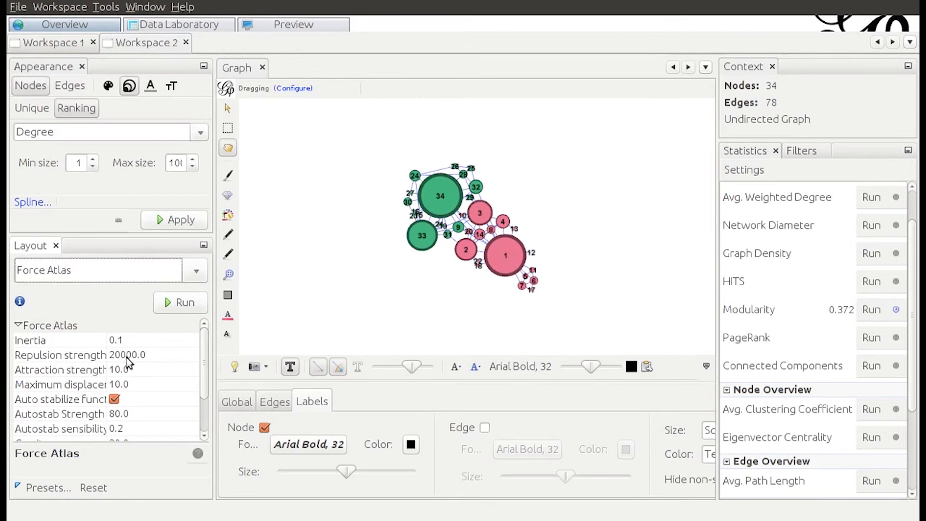
pyautogui.click(127, 356)
pyautogui.click(184, 303)
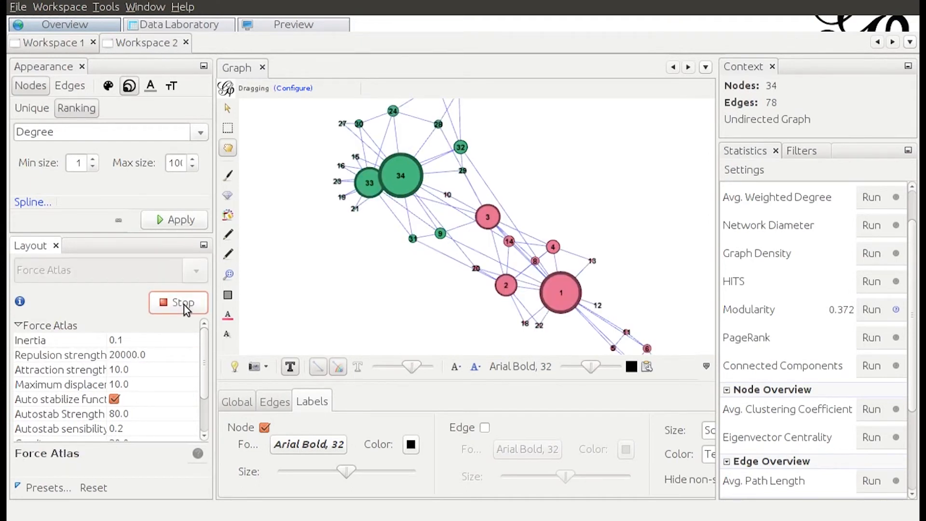
pyautogui.click(183, 305)
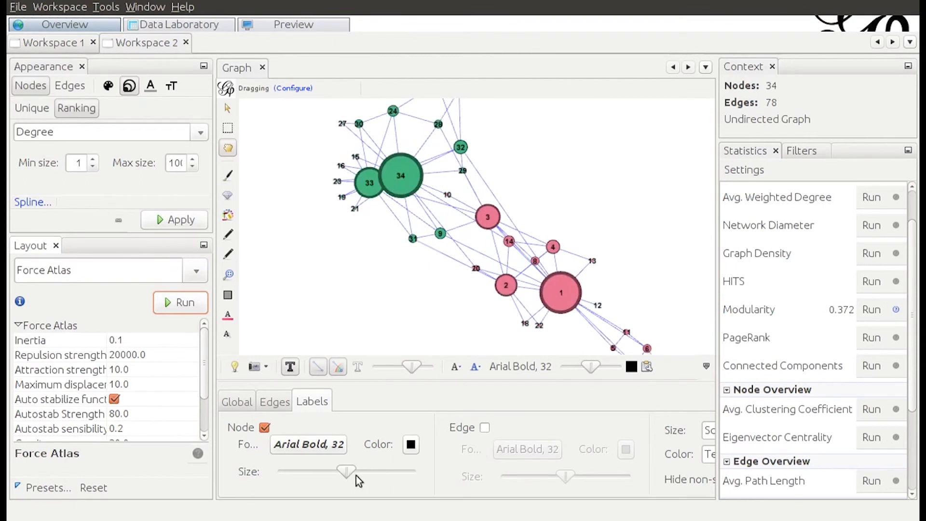
# - Increase the node label size slightly and bring up the global graph display settings
pyautogui.moveTo(347, 472); pyautogui.dragTo(404, 447)
pyautogui.click(246, 405)
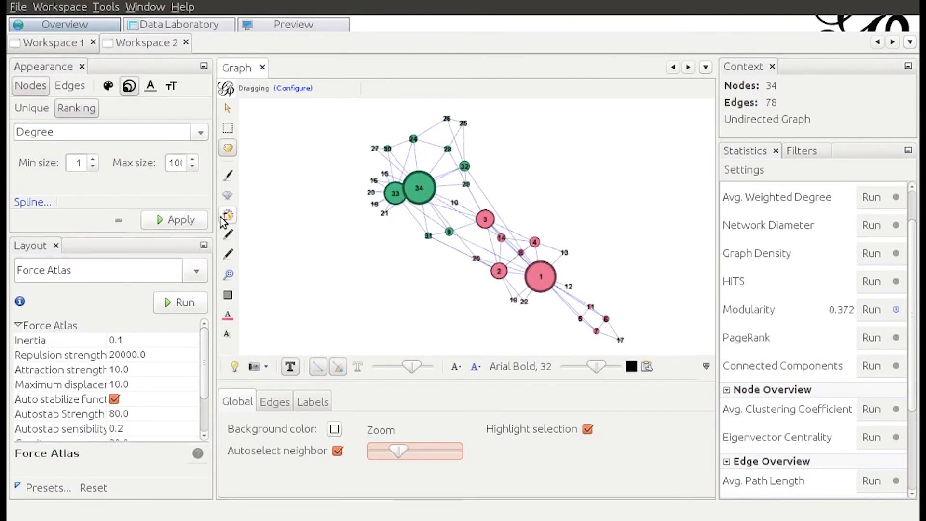
# - Examine the Modularity Class assigned to each node in the Data Laboratory's node table
pyautogui.click(193, 26)
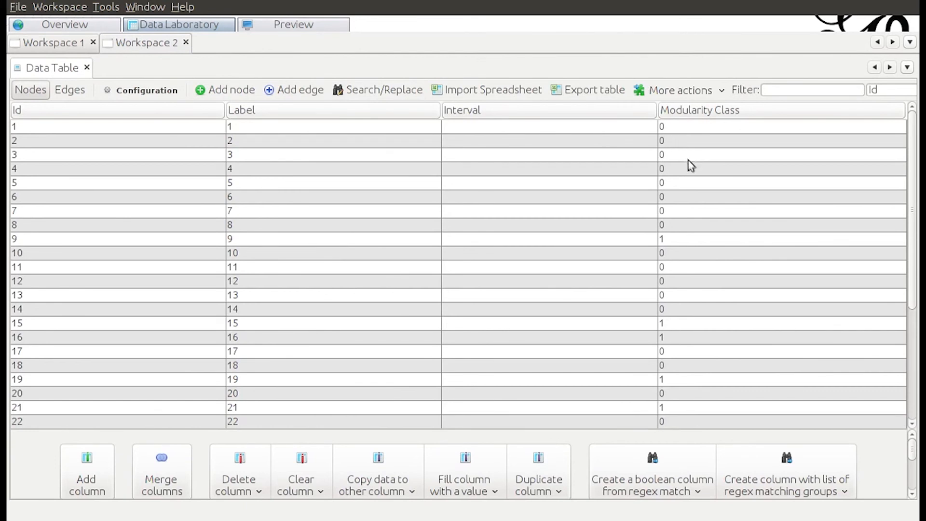
pyautogui.scroll(-4, 703, 167)
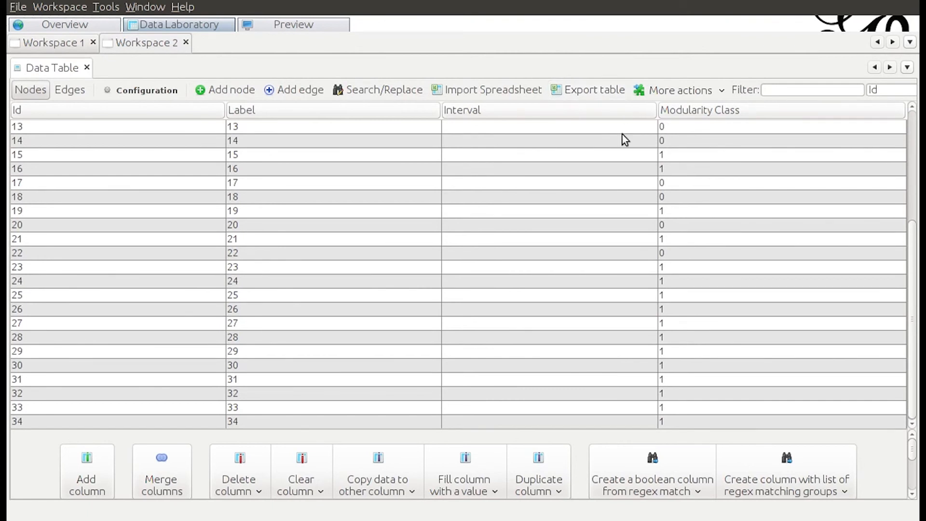
pyautogui.scroll(-1, 708, 165)
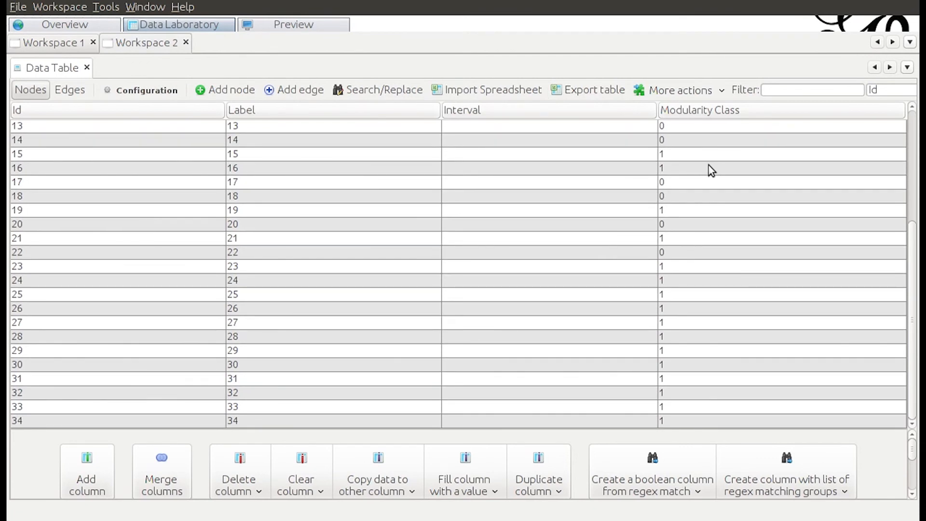
pyautogui.scroll(4, 708, 164)
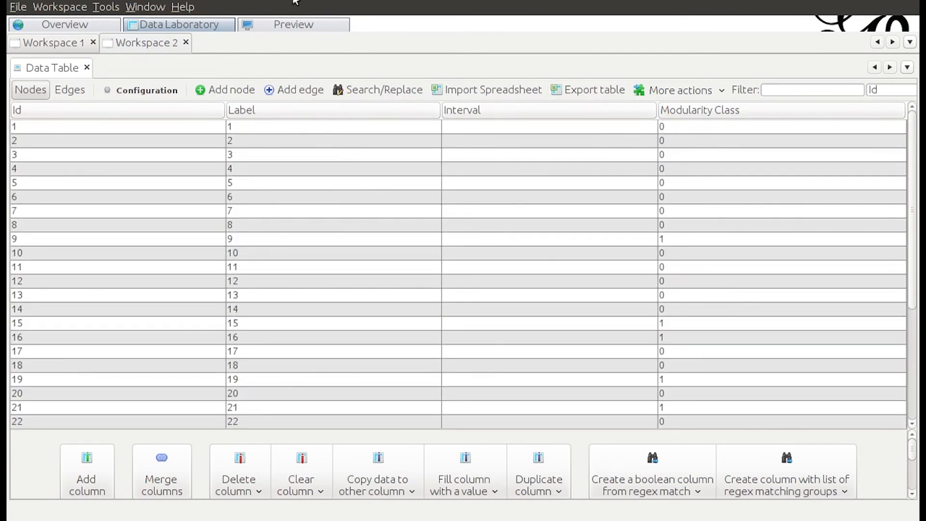
# - Render the styled graph in Preview with the Default preset
pyautogui.click(299, 28)
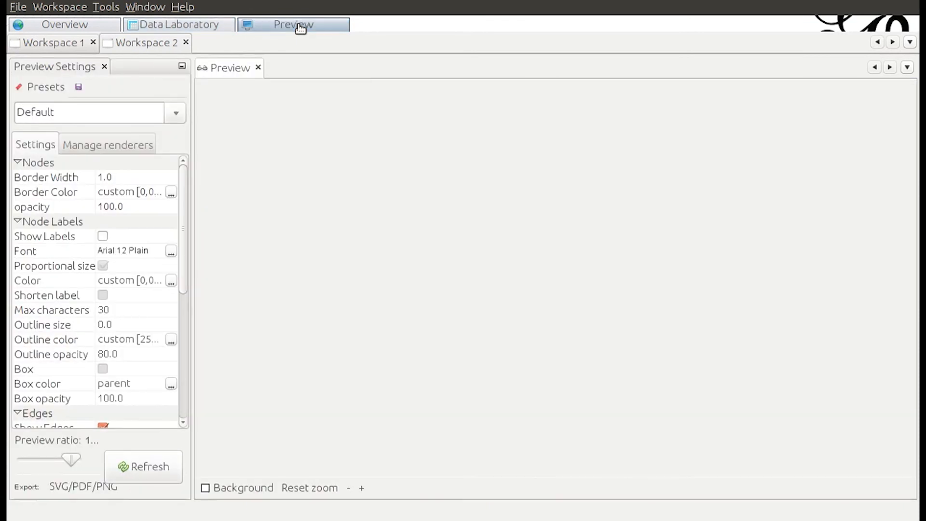
pyautogui.click(161, 470)
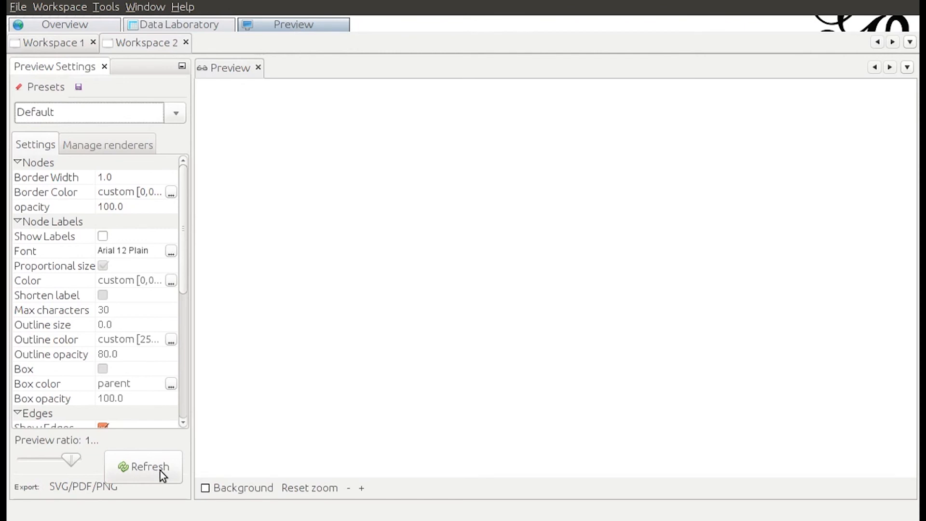